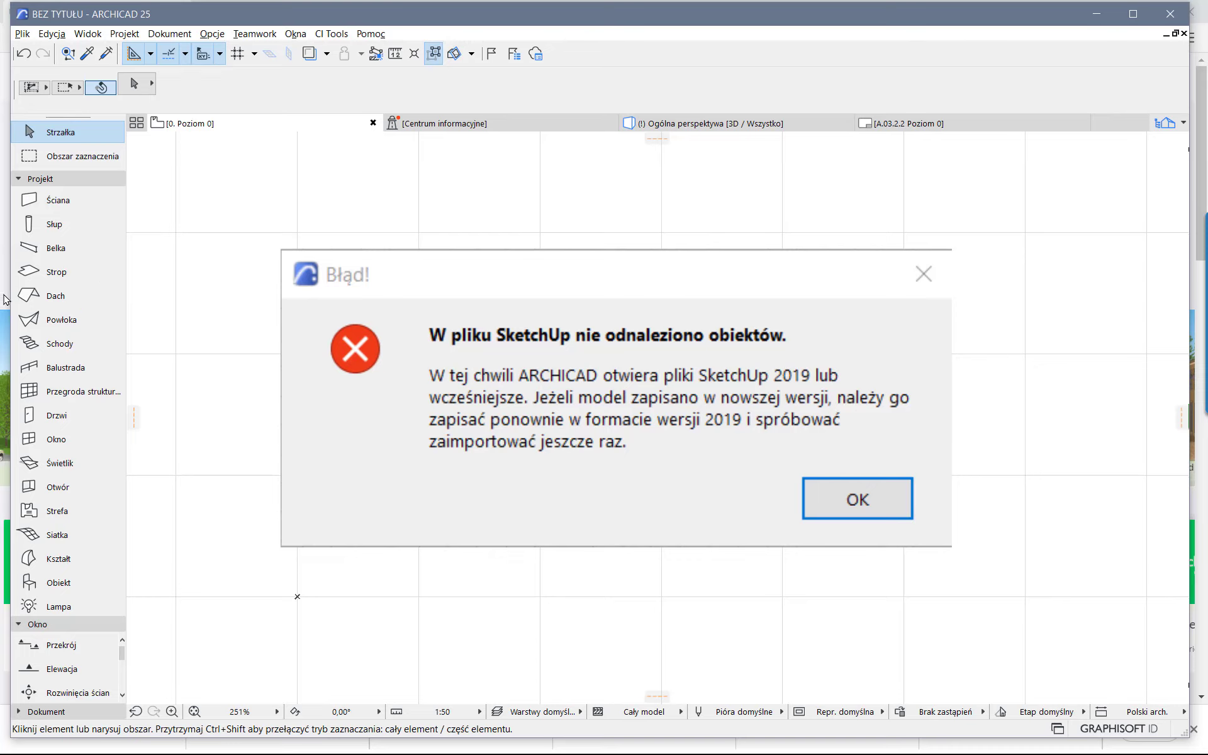
Open the Gamma SR lamp's 3D Warehouse page and list its download formats, from SketchUp 2022 to Collada
left_click(3, 299)
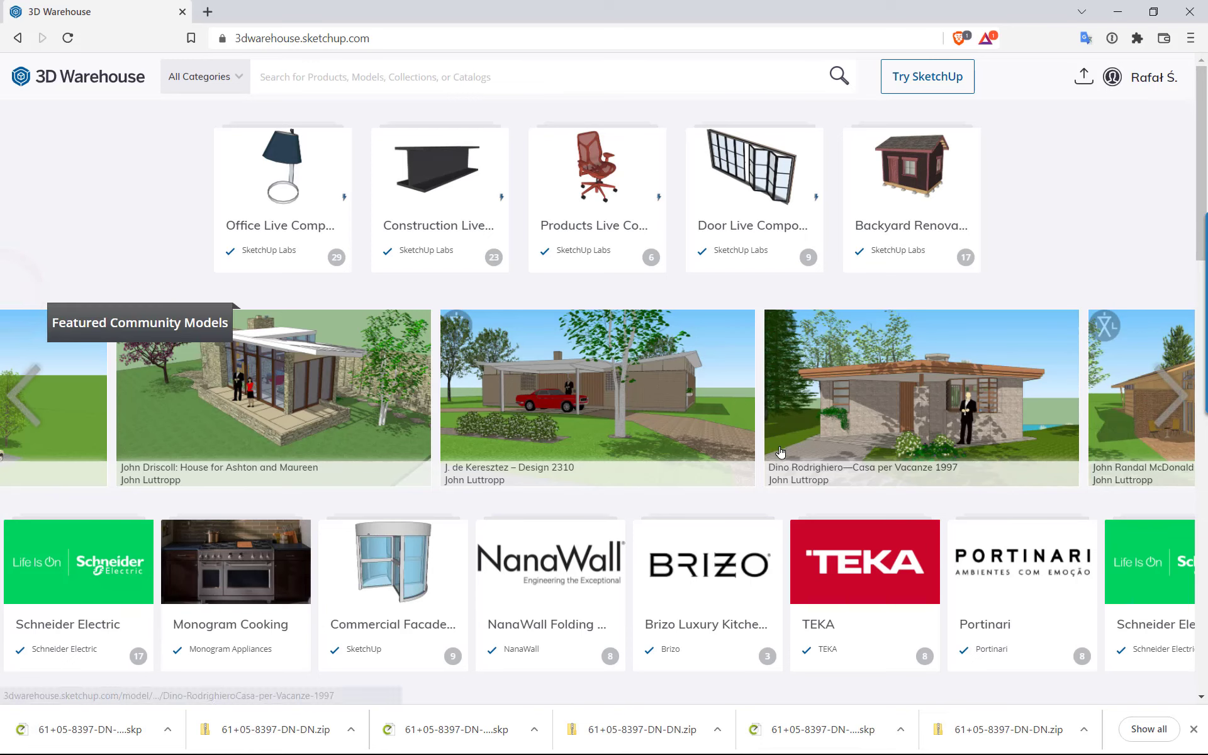
scroll(776, 468, "down", 3)
scroll(778, 473, "down", 2)
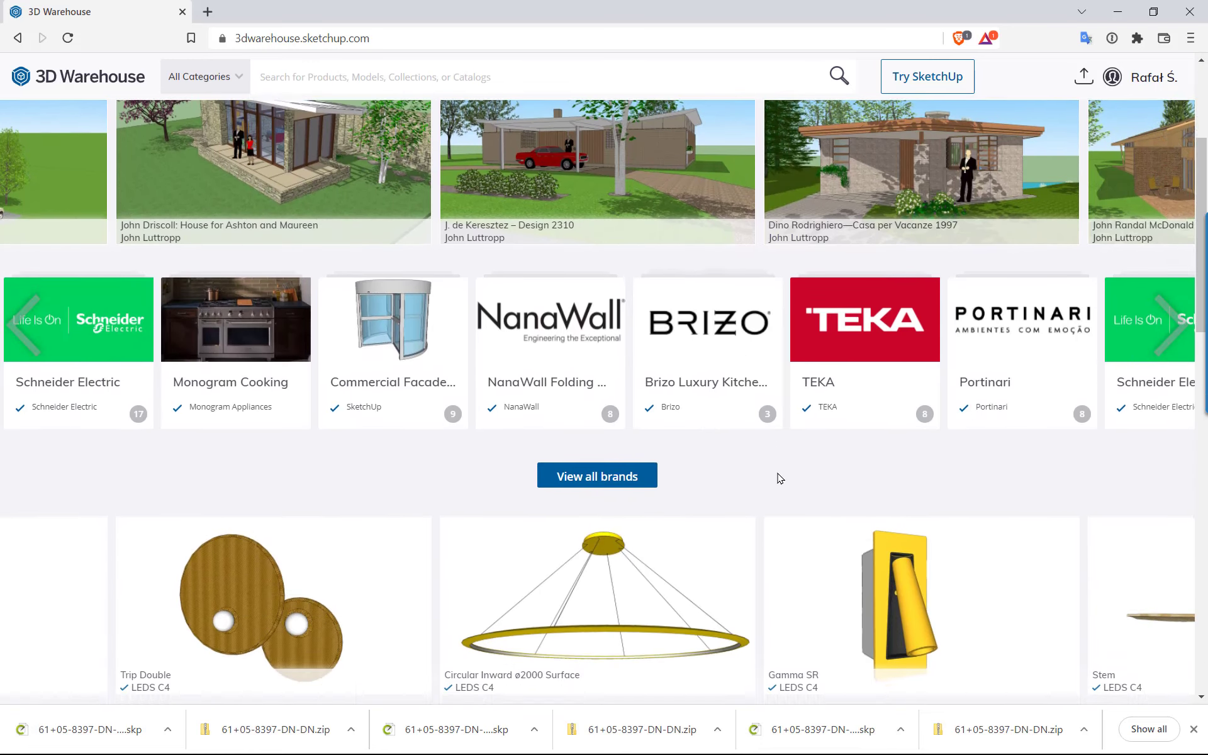
mouse_move(921, 505)
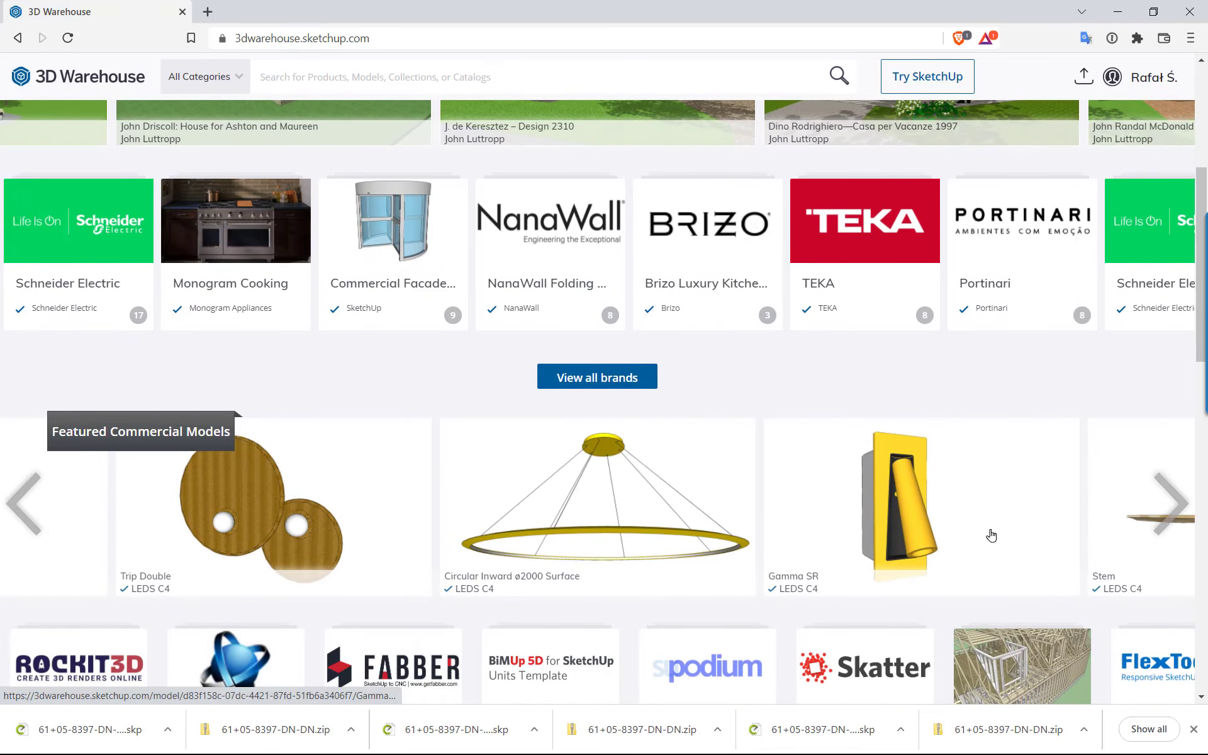
left_click(991, 536)
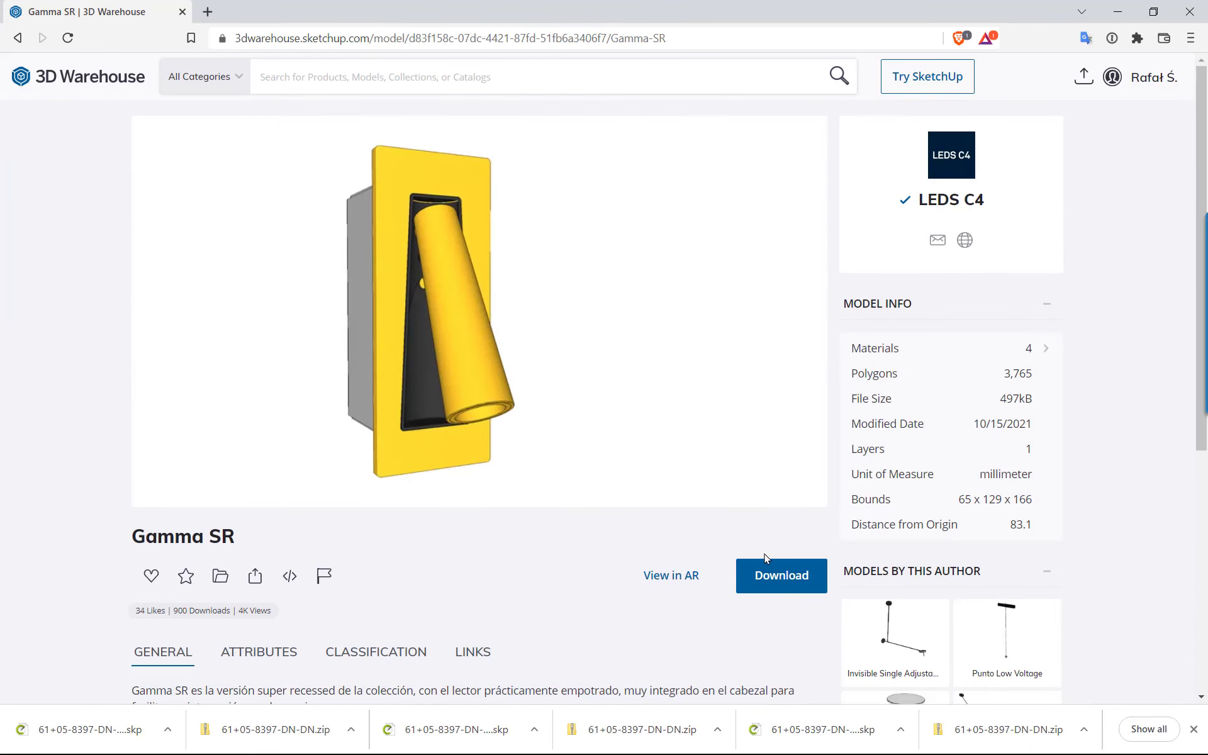
left_click(752, 575)
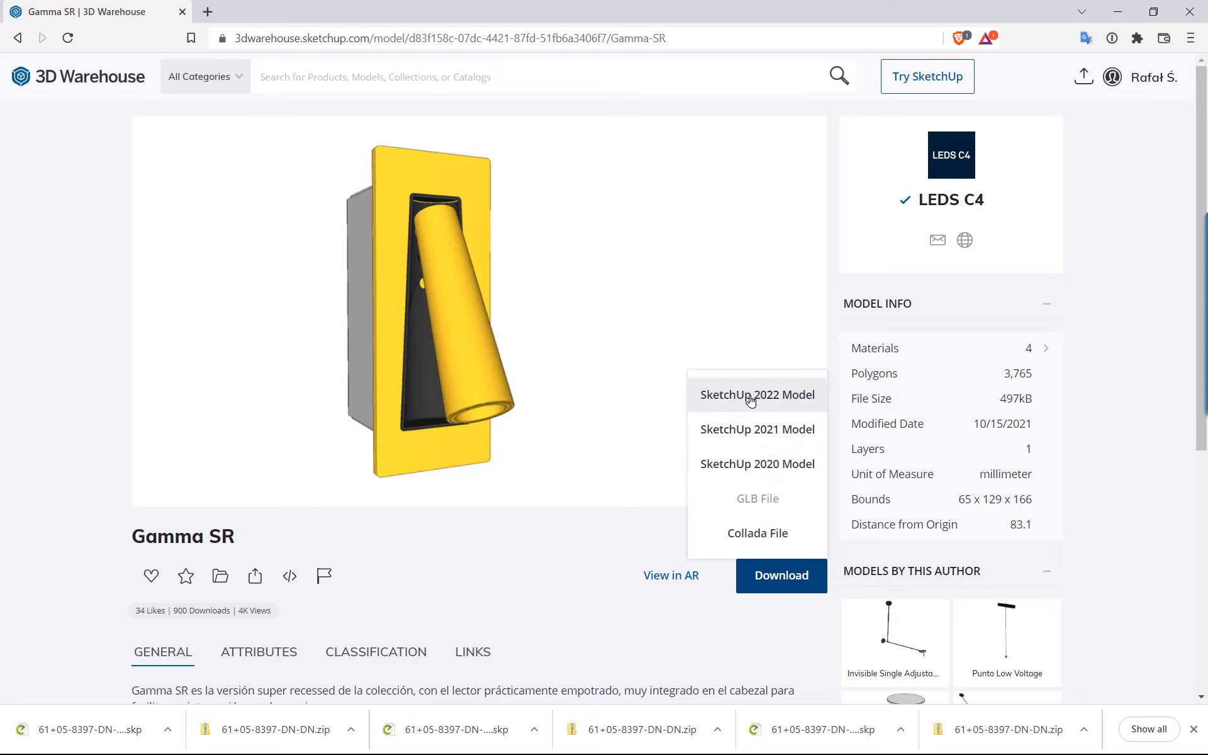
Download the Gamma SR lamp as a Collada zip into the SKP folder
left_click(778, 534)
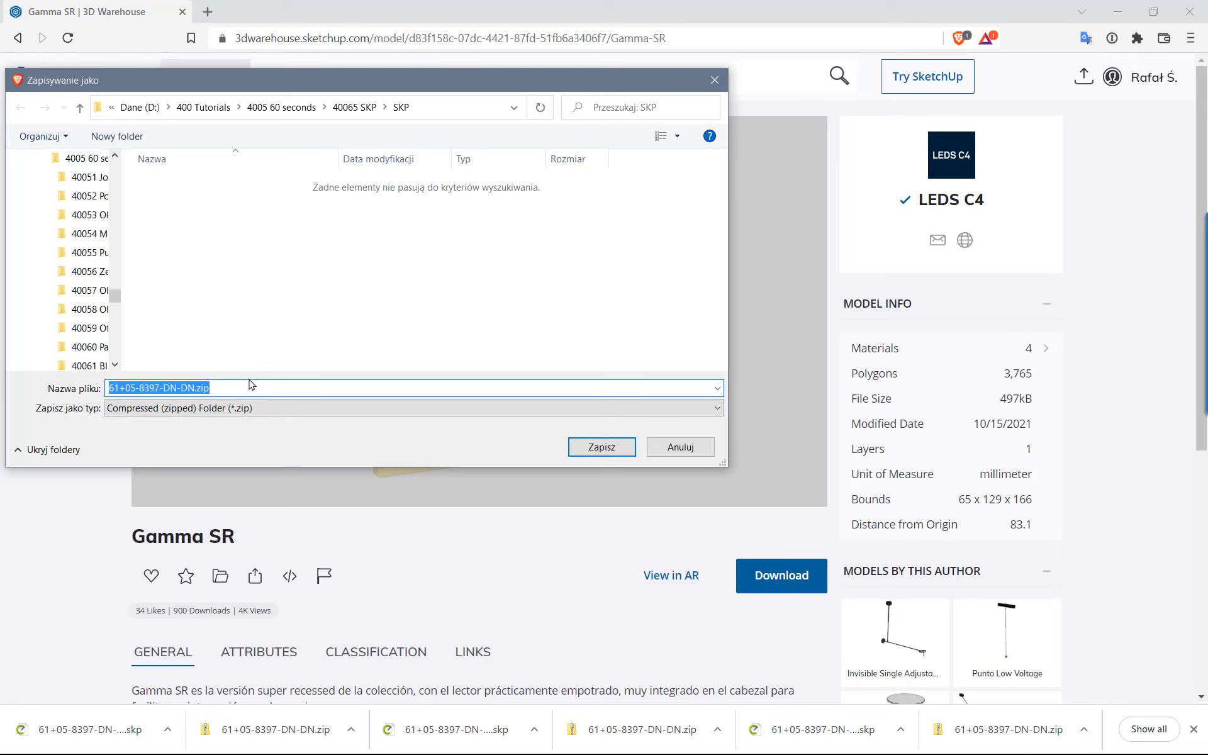
left_click_drag(214, 388, 200, 388)
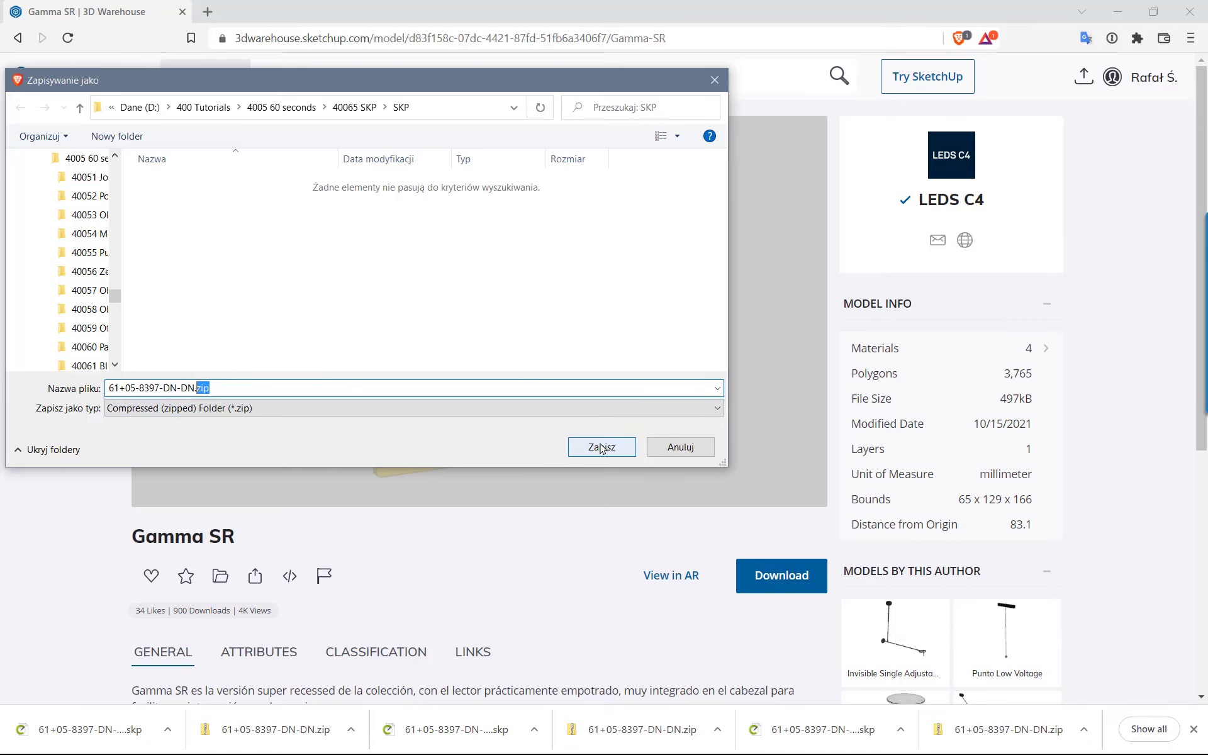
left_click(601, 448)
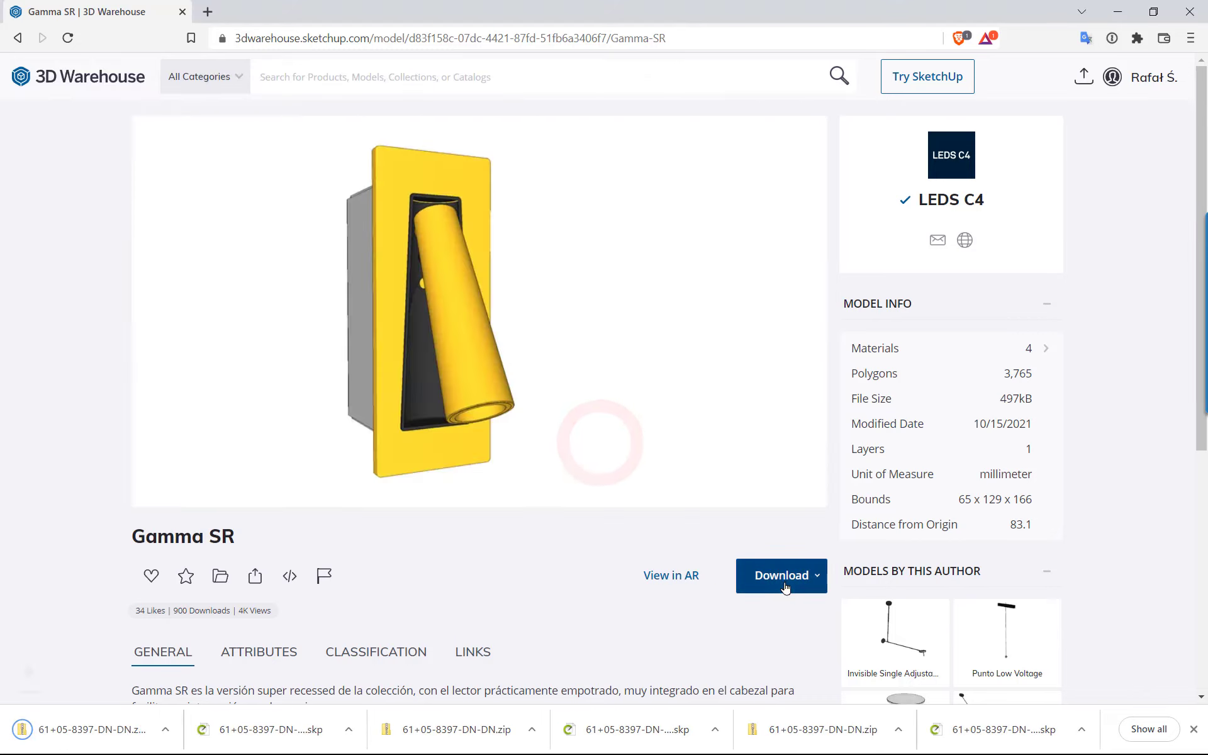
Download the SketchUp 2022 model 61+05-8397-DN-DN.skp into the SKP folder
left_click(795, 576)
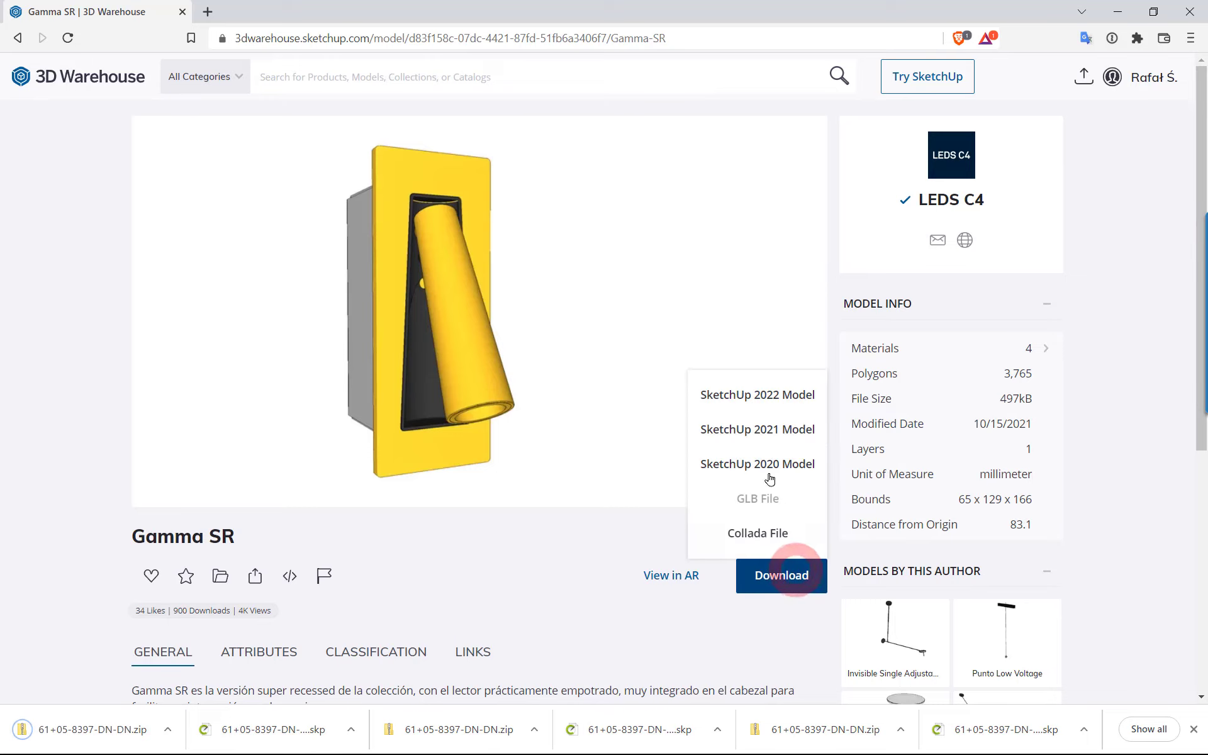
left_click(758, 395)
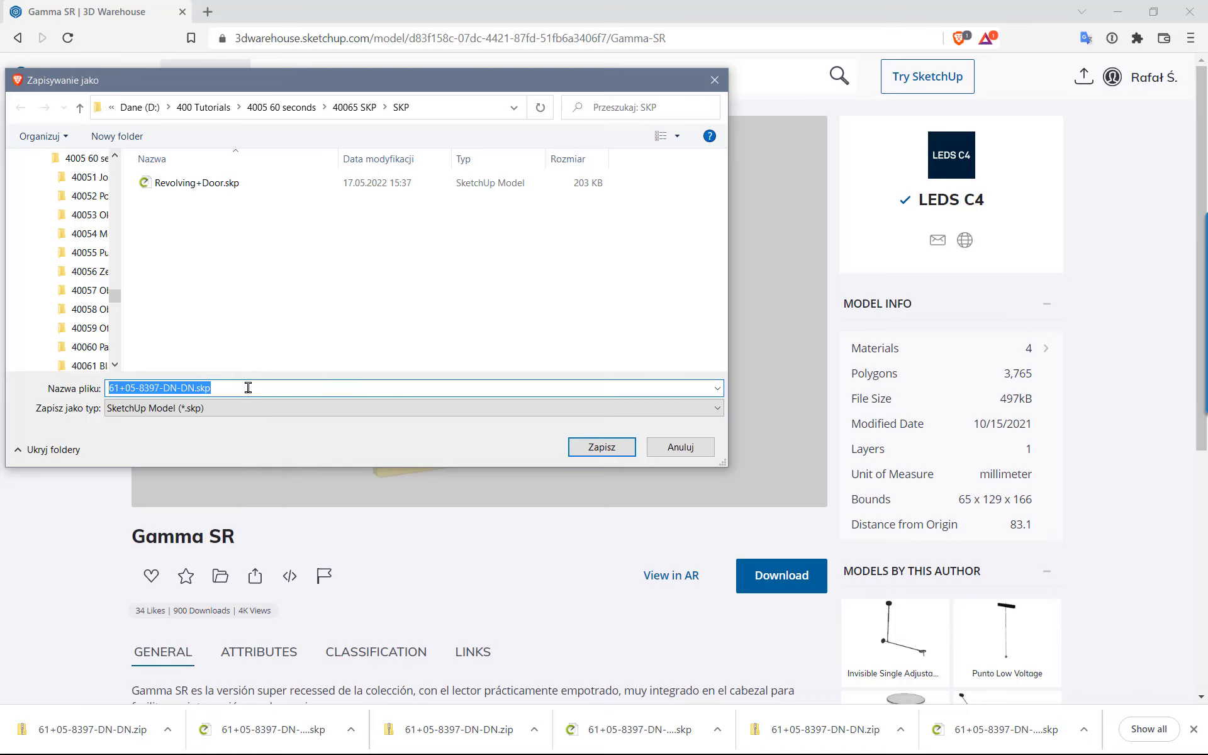
left_click(602, 446)
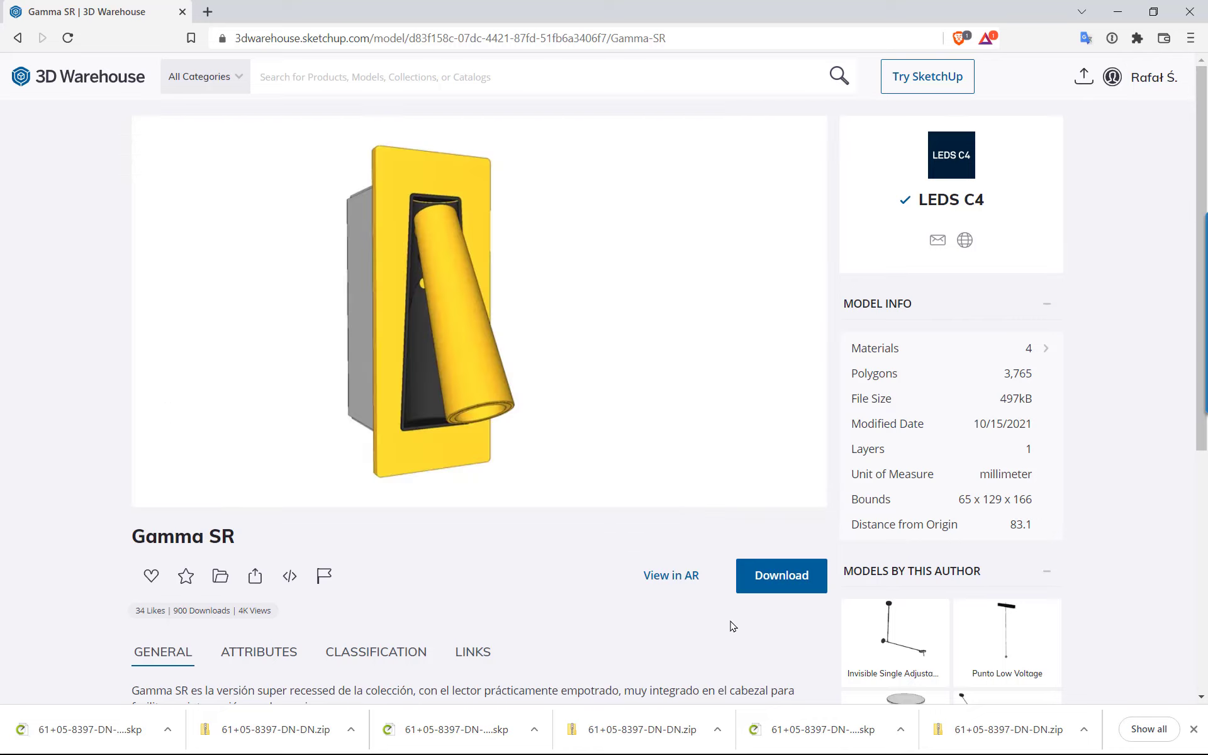
Extract all files from the downloaded Collada zip in the SKP folder
key("alt+Tab")
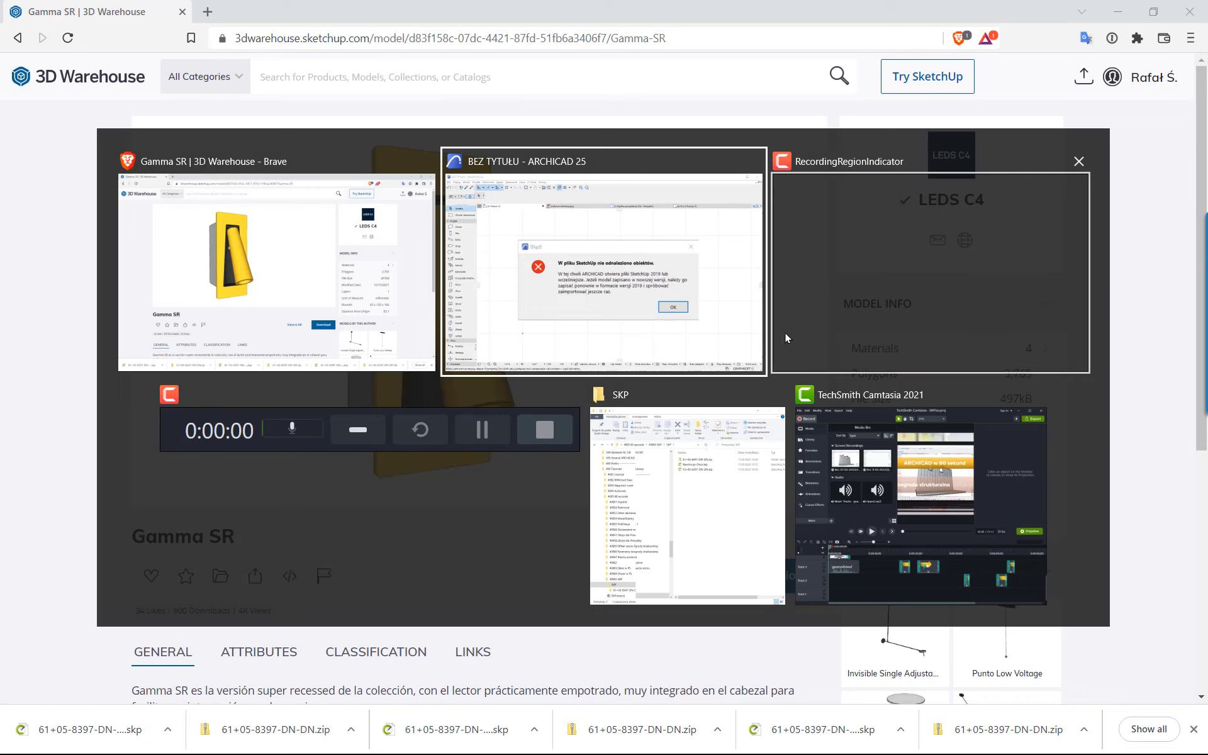
left_click(705, 472)
left_click(219, 184)
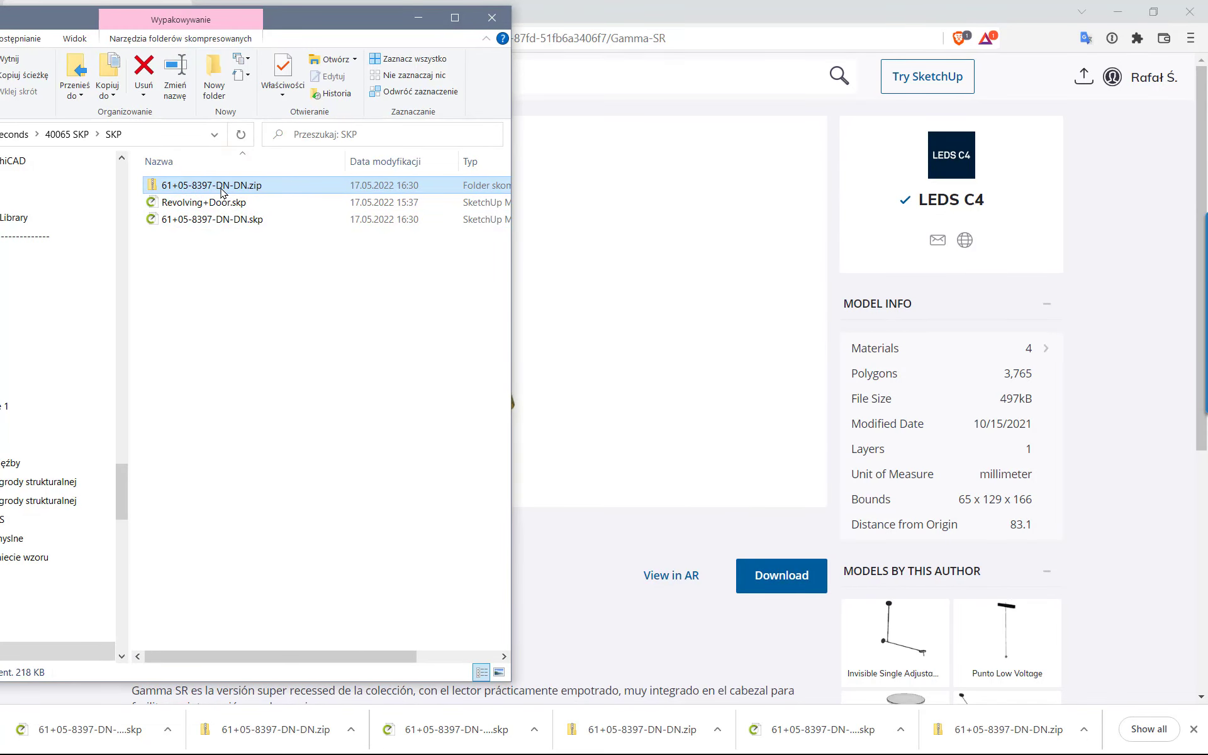
right_click(221, 192)
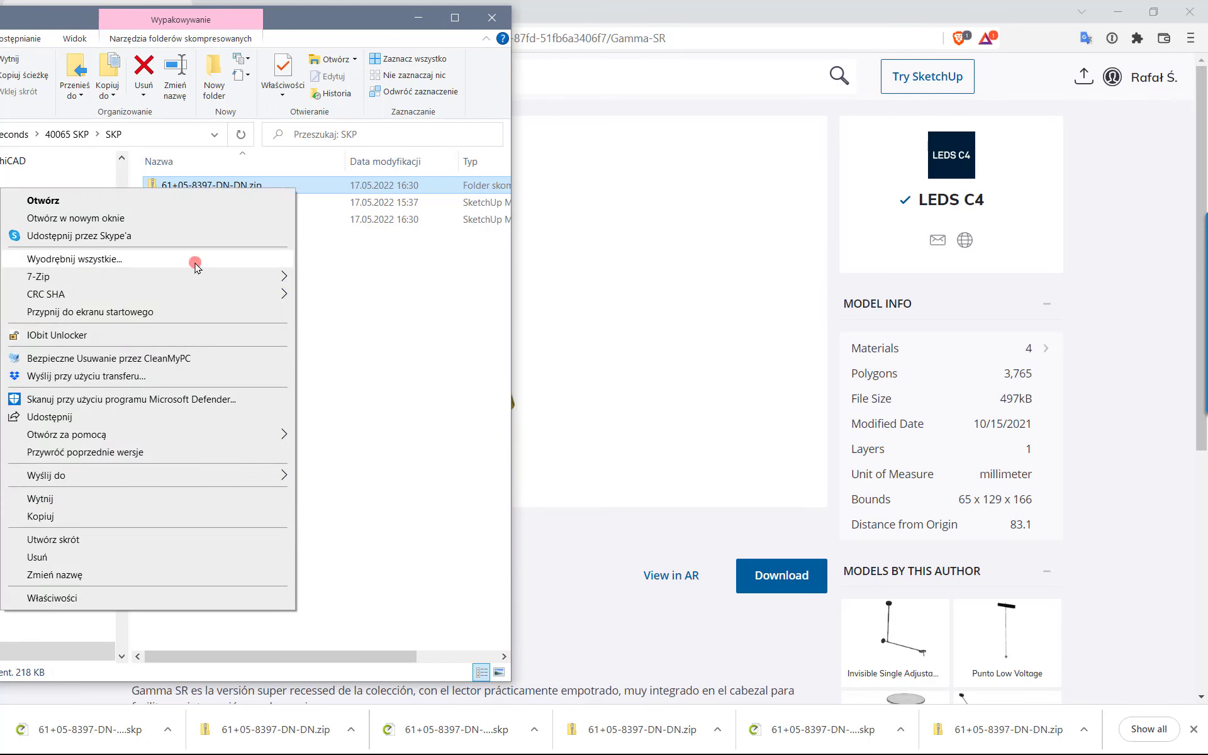
left_click(195, 259)
left_click(707, 540)
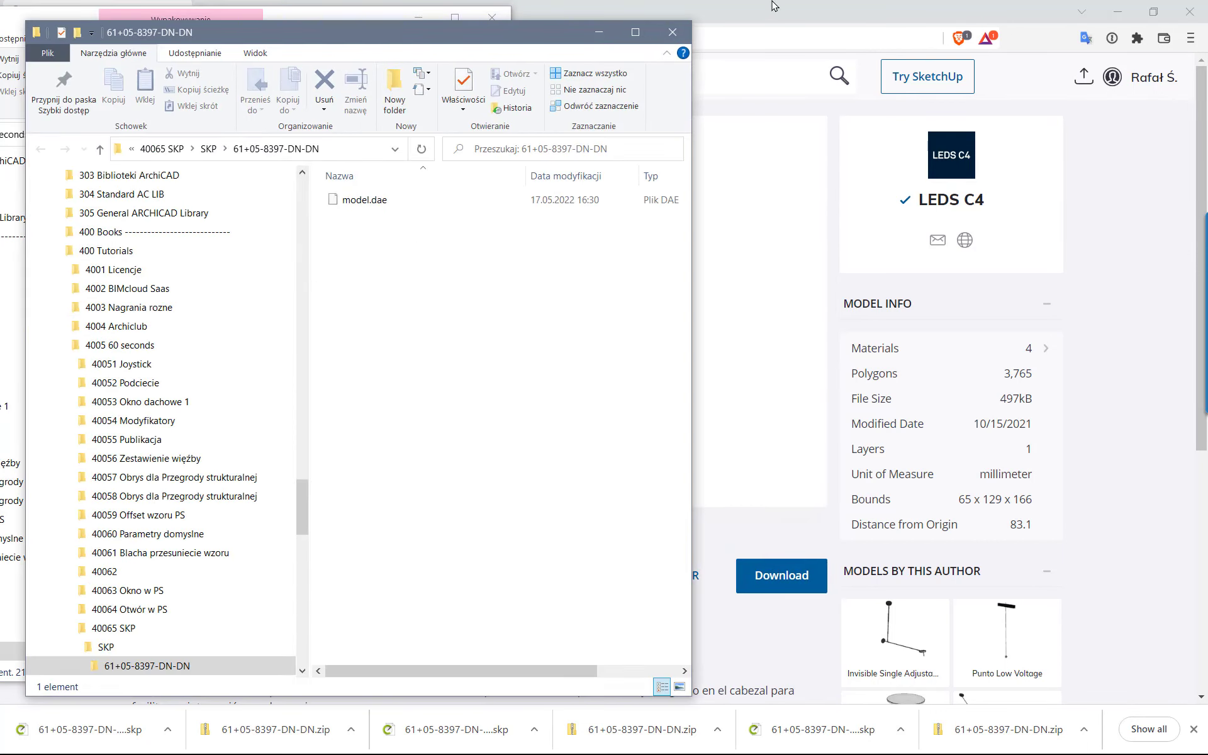
Check that the 61+05-8397-DN-DN folder contains model.dae, then return to the SKP folder
left_click(671, 32)
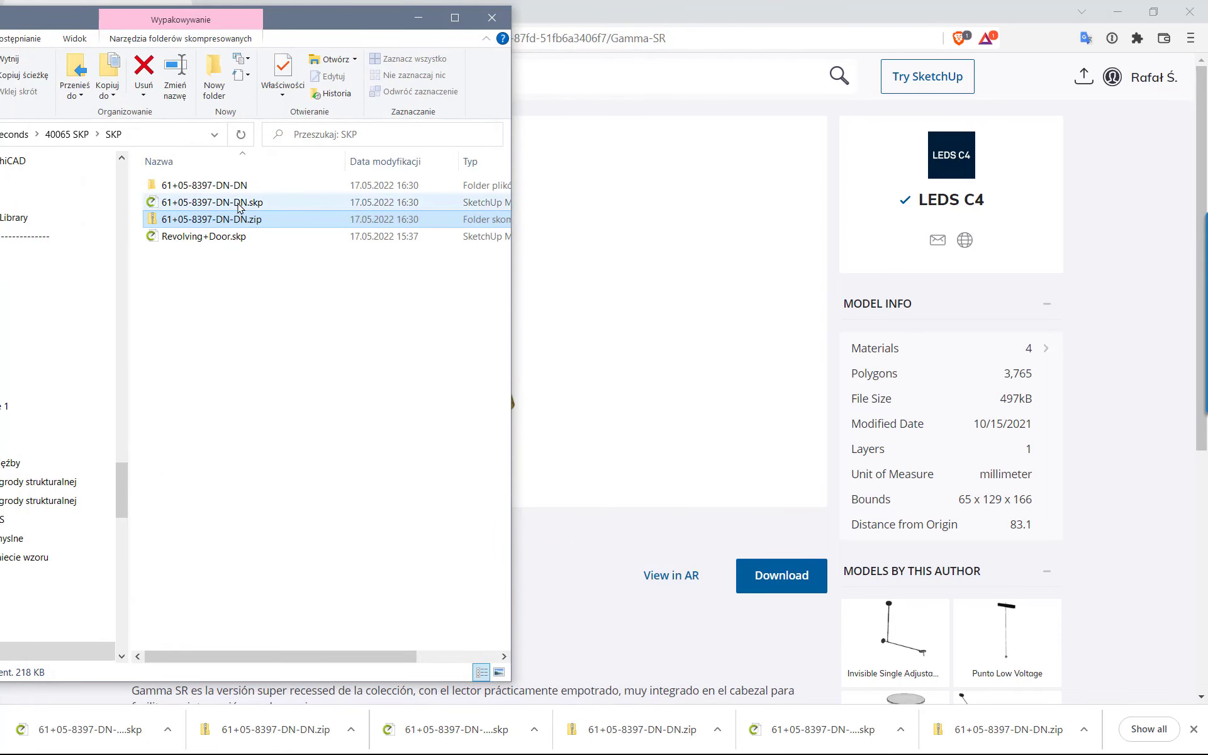
double_click(238, 184)
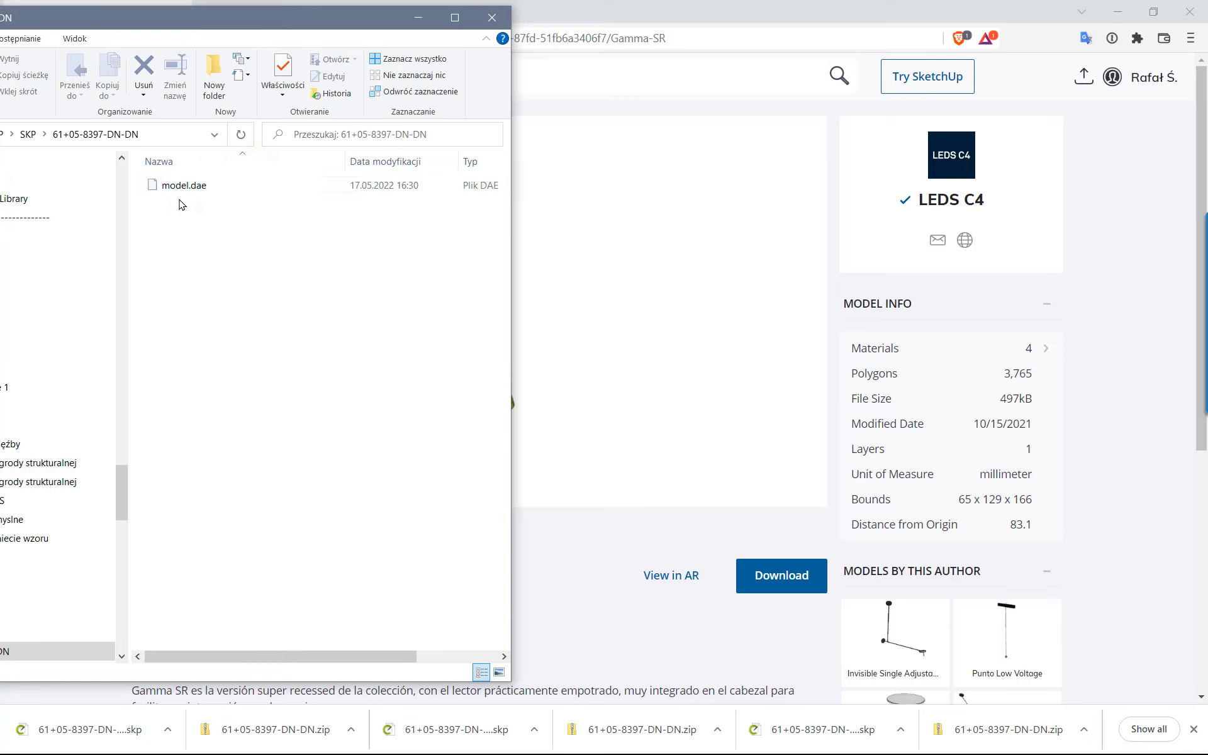
left_click(33, 135)
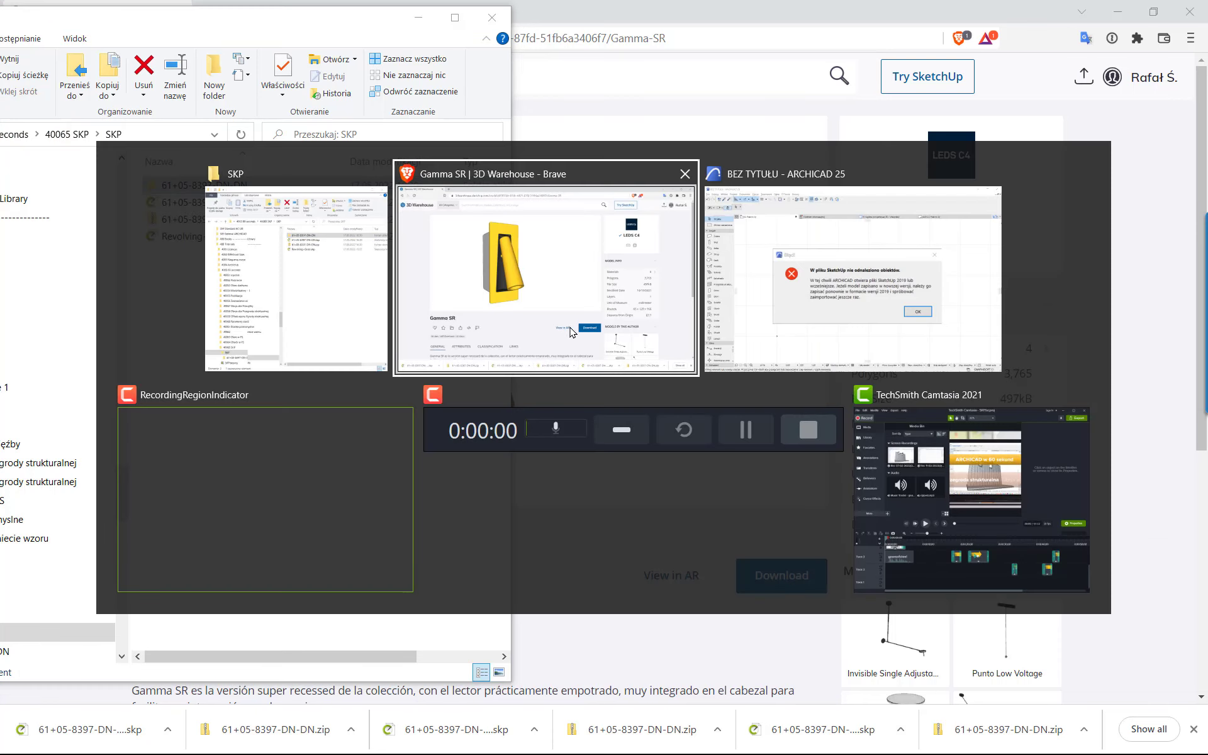
key("alt+Tab")
Start linking a file and browse to the 61+05-8397-DN-DN folder, filtered to Collada .dae files
left_click(771, 285)
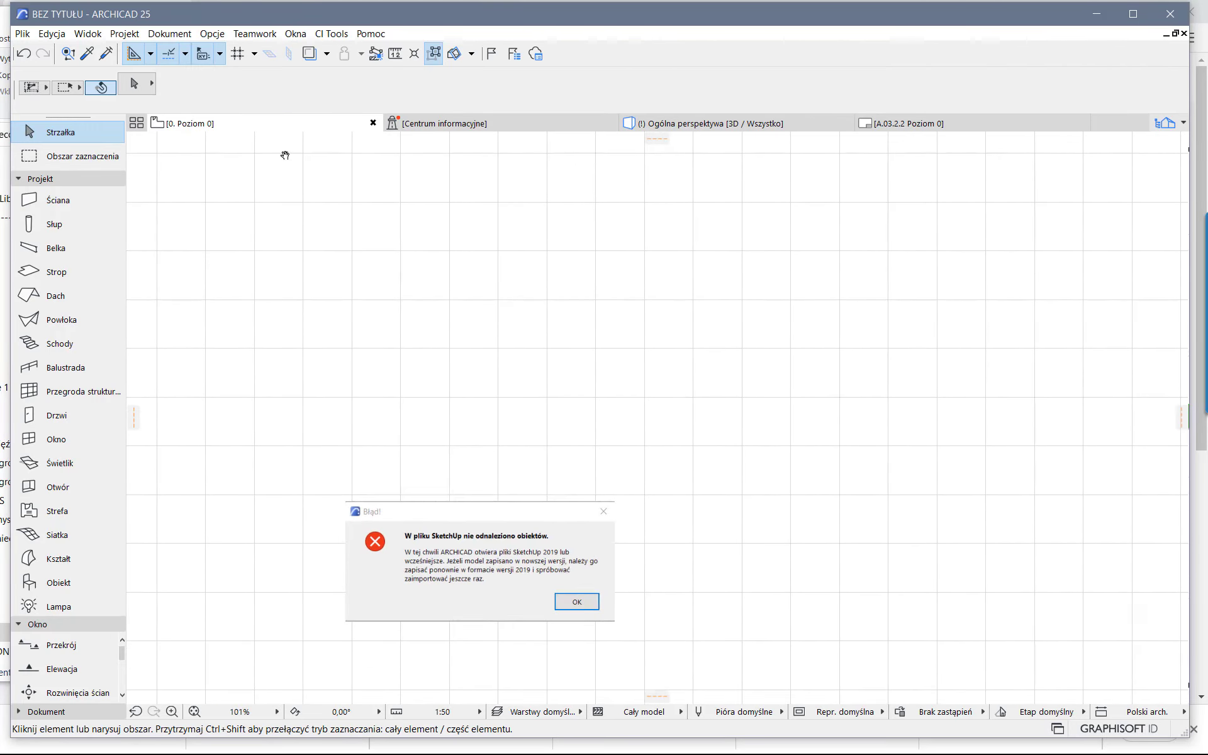
left_click(22, 33)
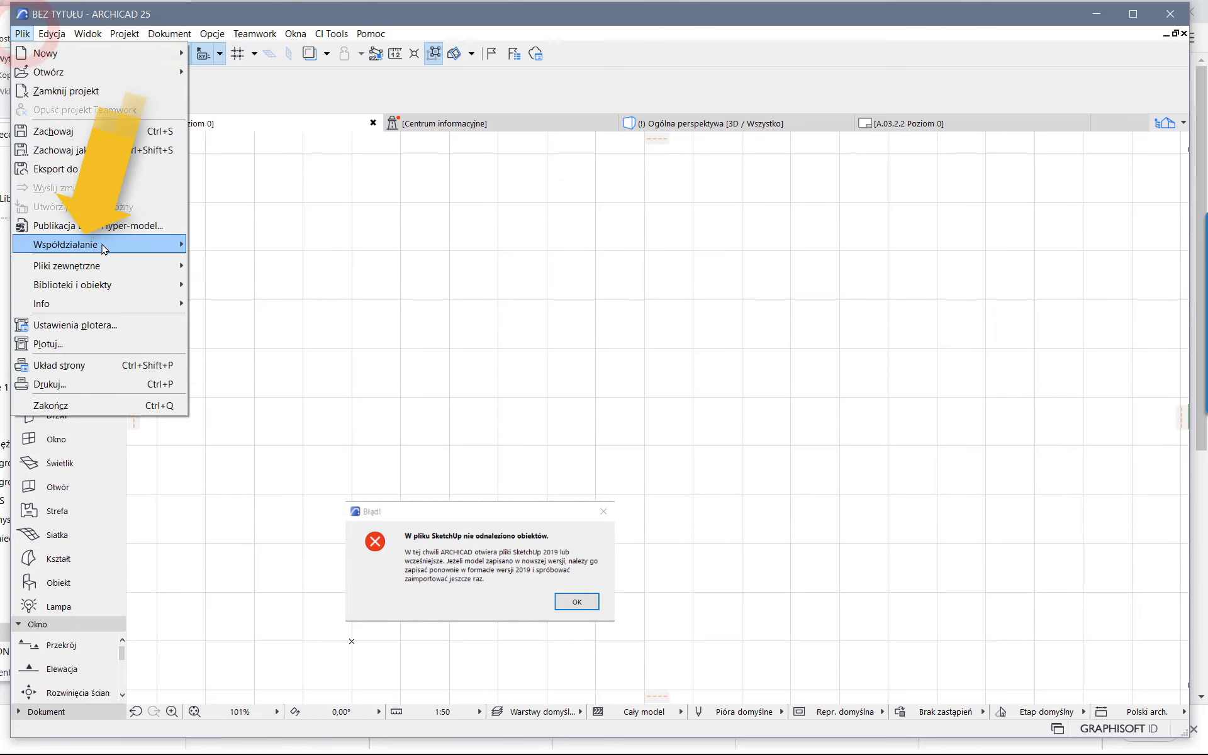
mouse_move(98, 244)
left_click(488, 241)
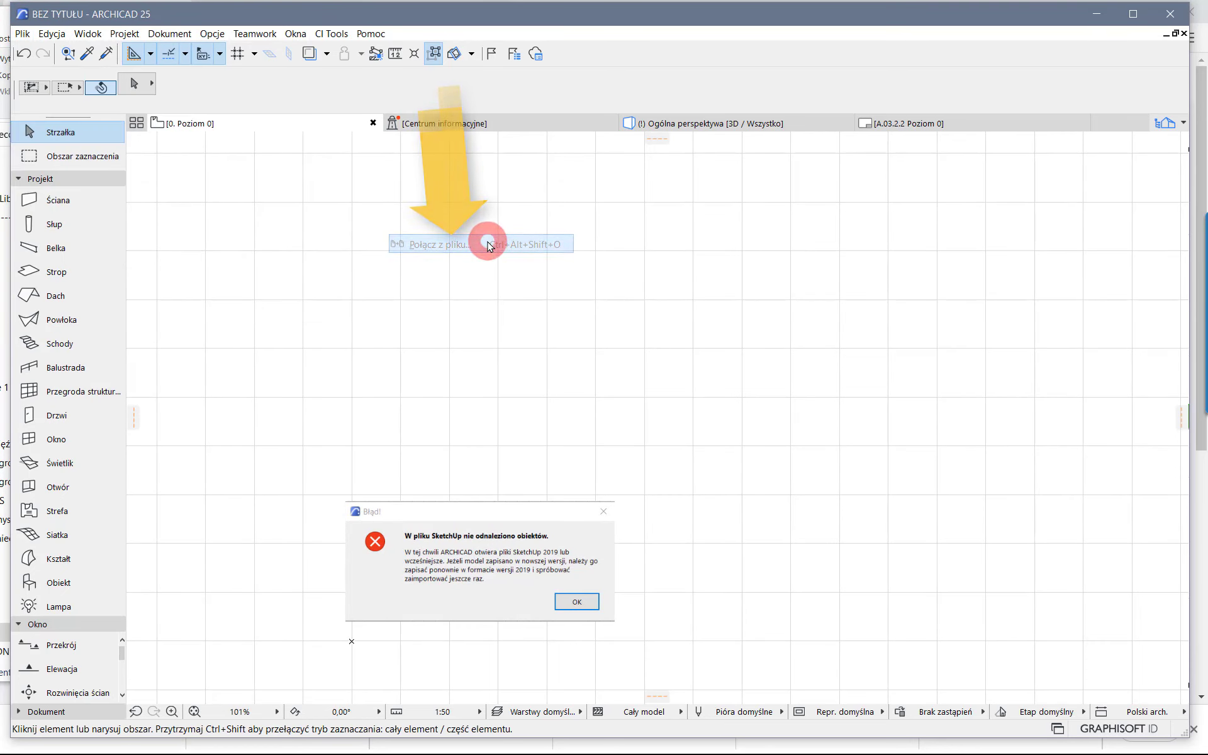
double_click(345, 125)
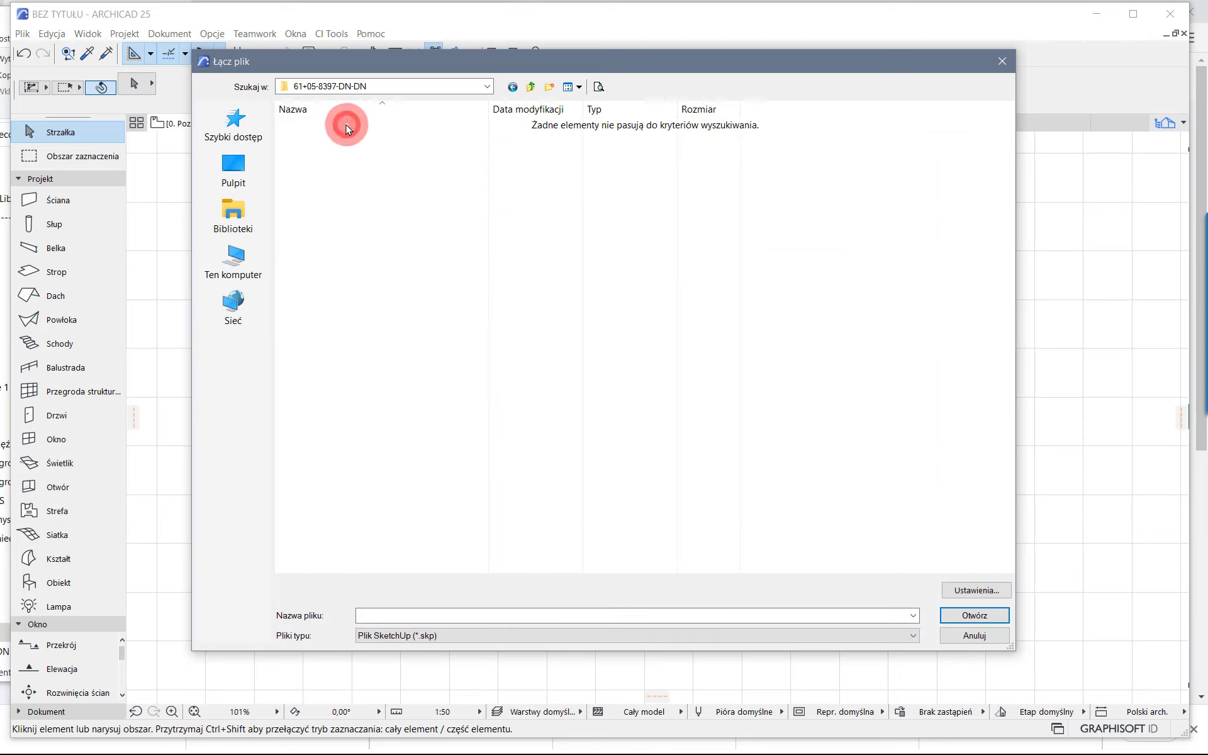
left_click(477, 637)
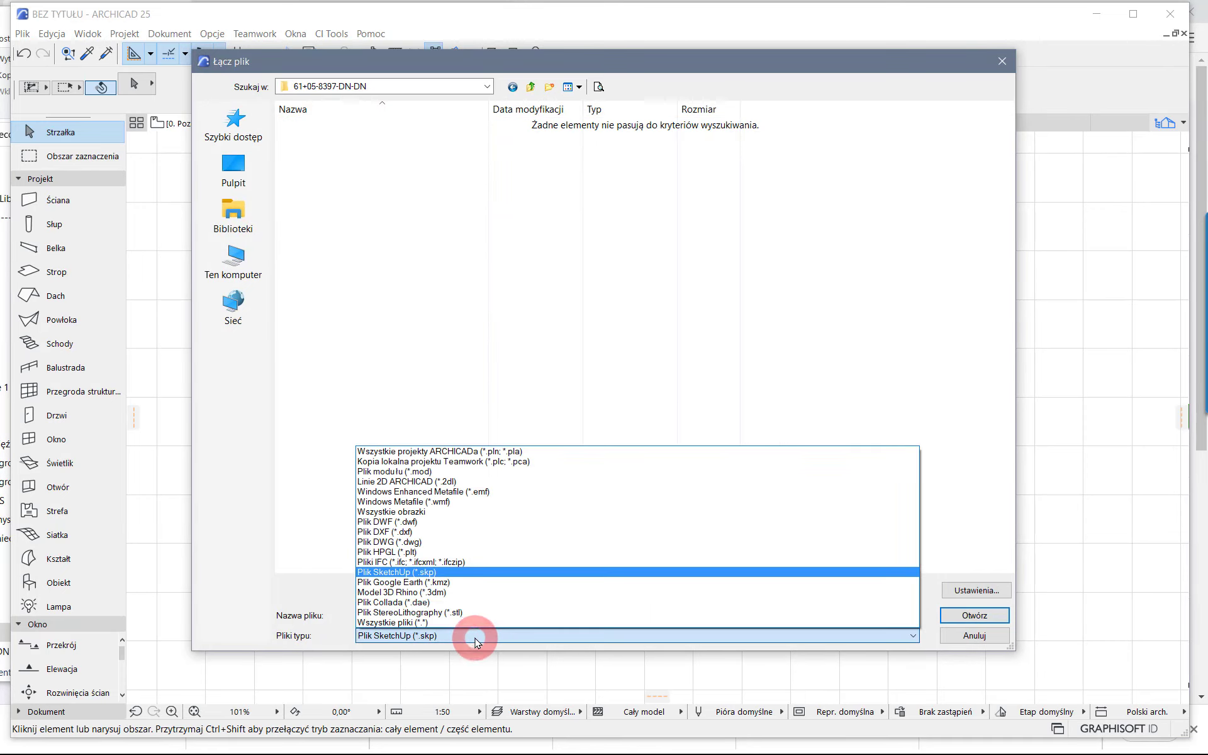
left_click(443, 604)
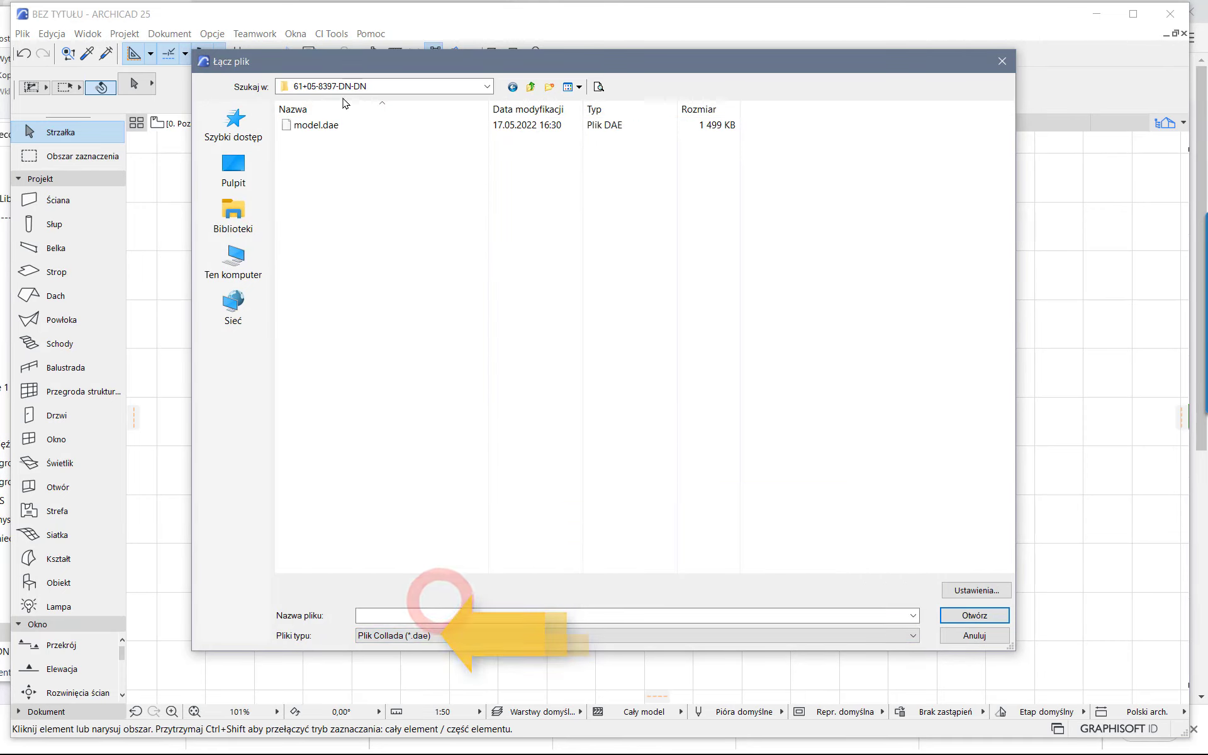
Link model.dae, place the lamp in the plan, and dismiss the SketchUp error
left_click(311, 126)
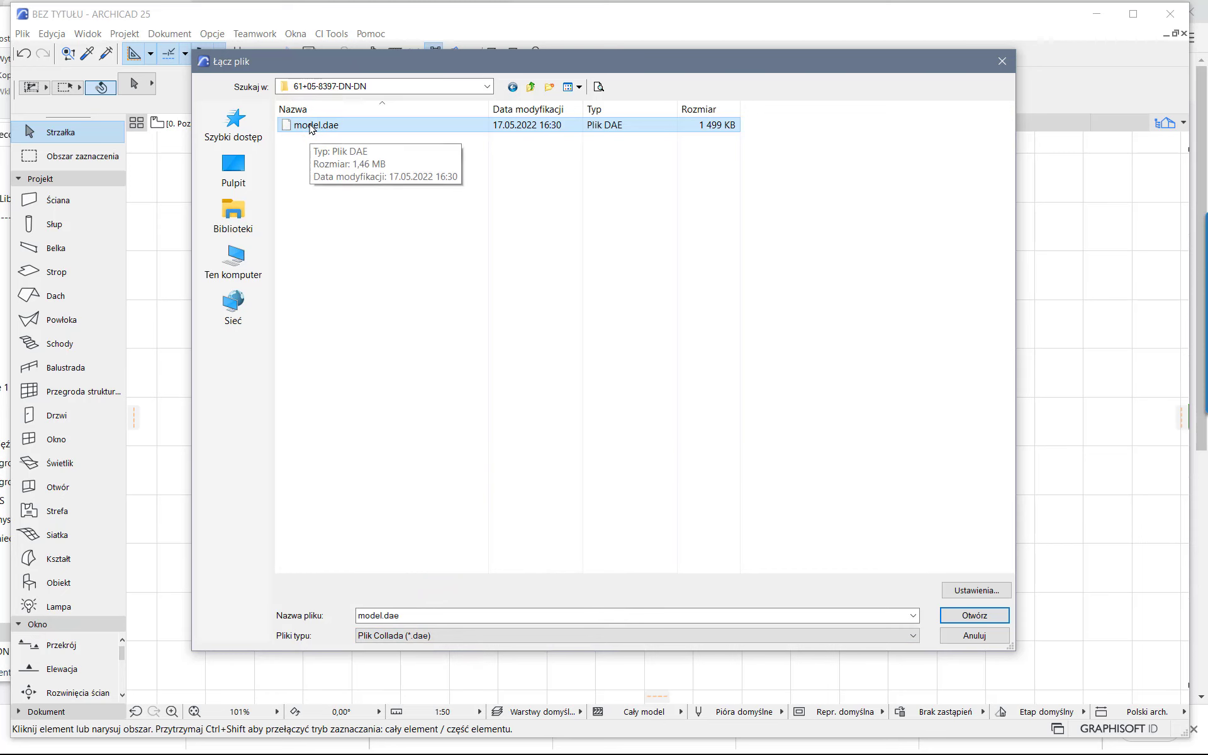
double_click(299, 128)
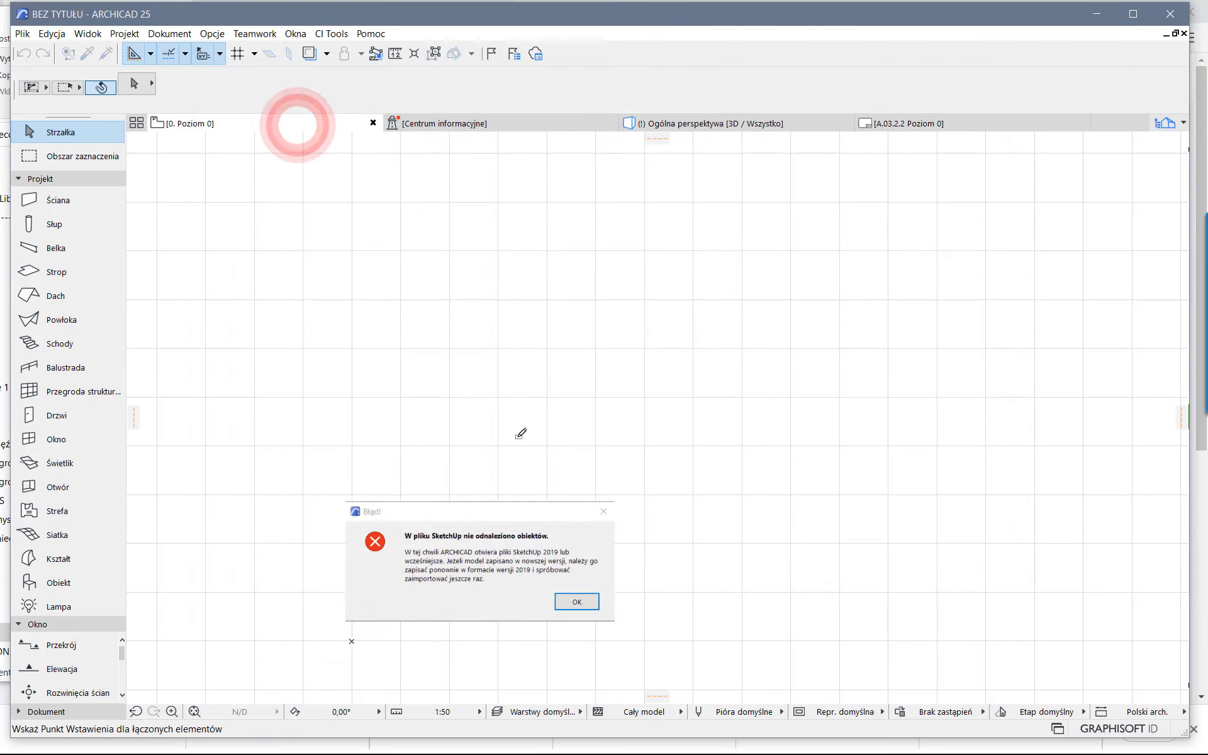
left_click(378, 467)
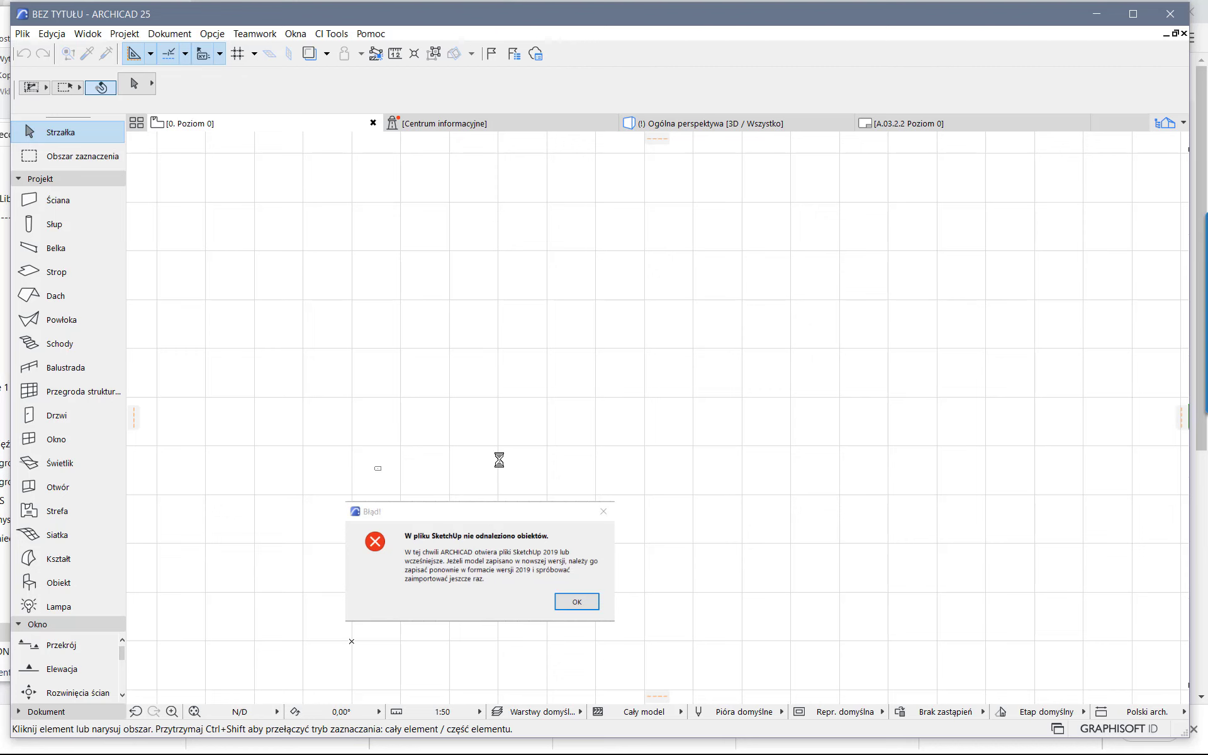
key("Return")
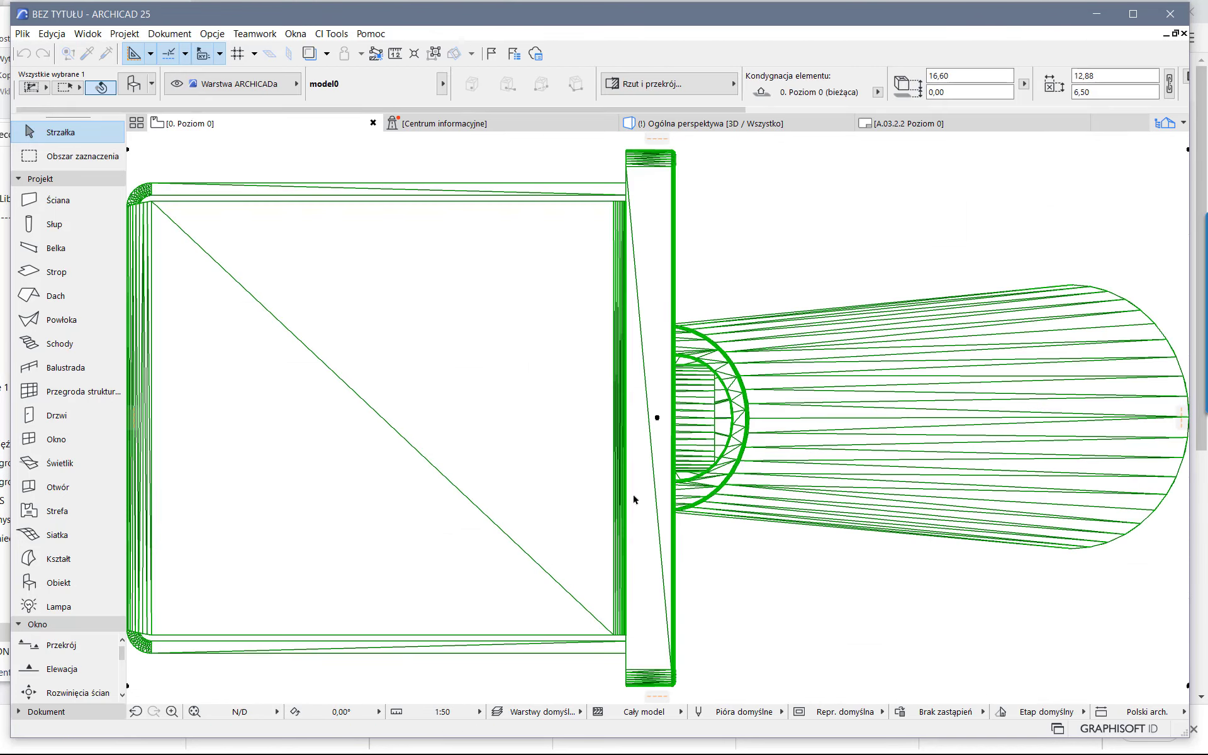
left_click(677, 122)
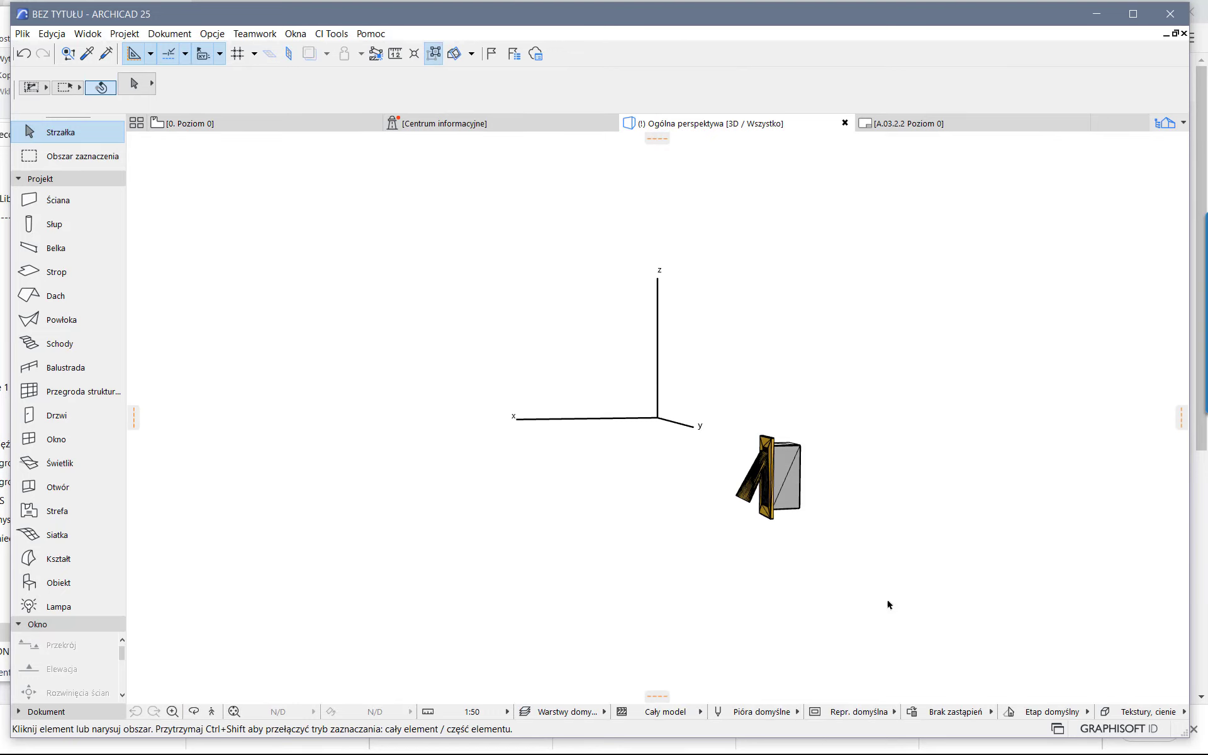
Zoom in and orbit the lamp in 3D to view its front, side and back
scroll(786, 456, "up", 3)
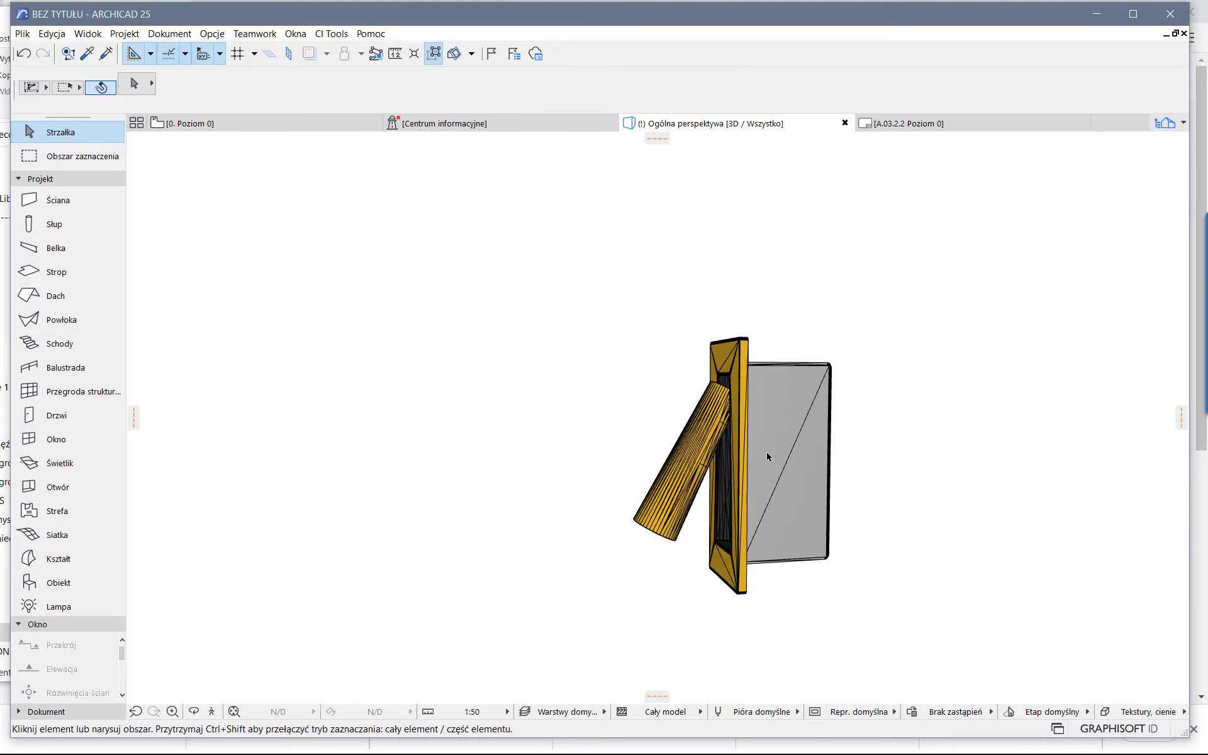
middle_click_drag(731, 471, 1100, 508, "shift")
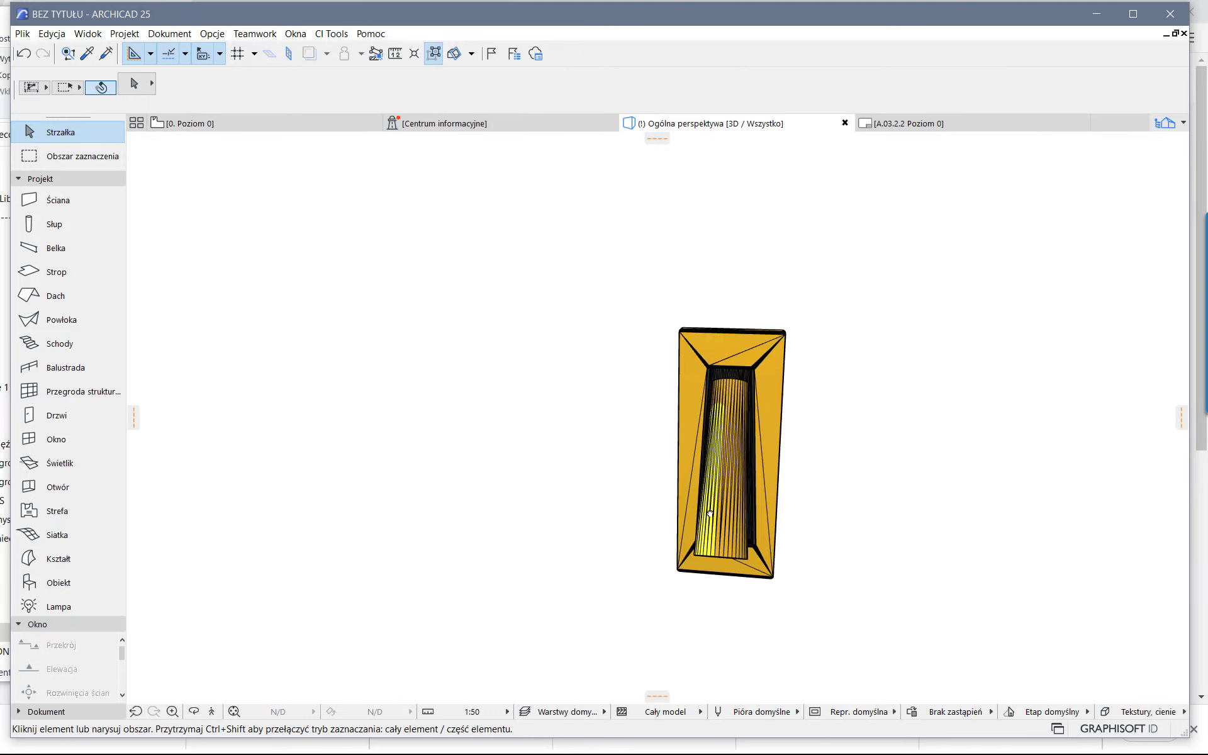
middle_click_drag(907, 486, 1092, 489, "shift")
mouse_move(528, 480)
middle_mouse_down("shift")
mouse_move(757, 464)
mouse_move(545, 453)
mouse_move(619, 502)
middle_mouse_up("shift")
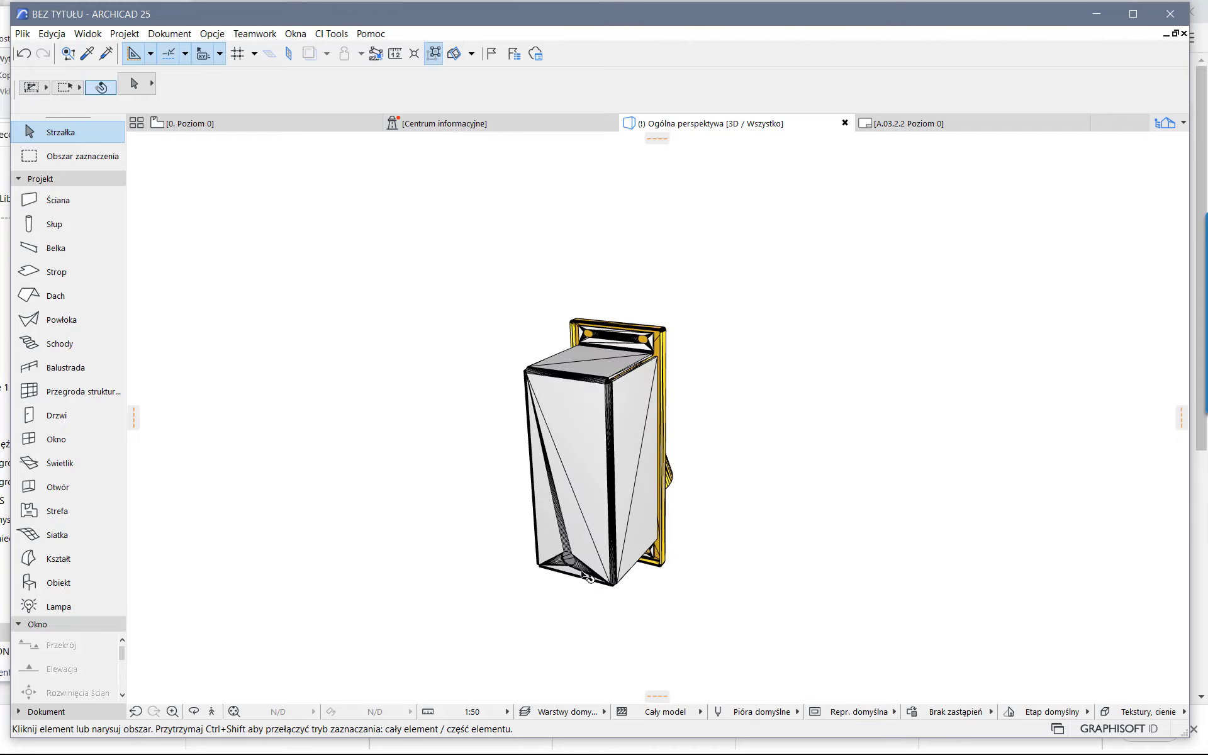
middle_click_drag(586, 576, 556, 571, "shift")
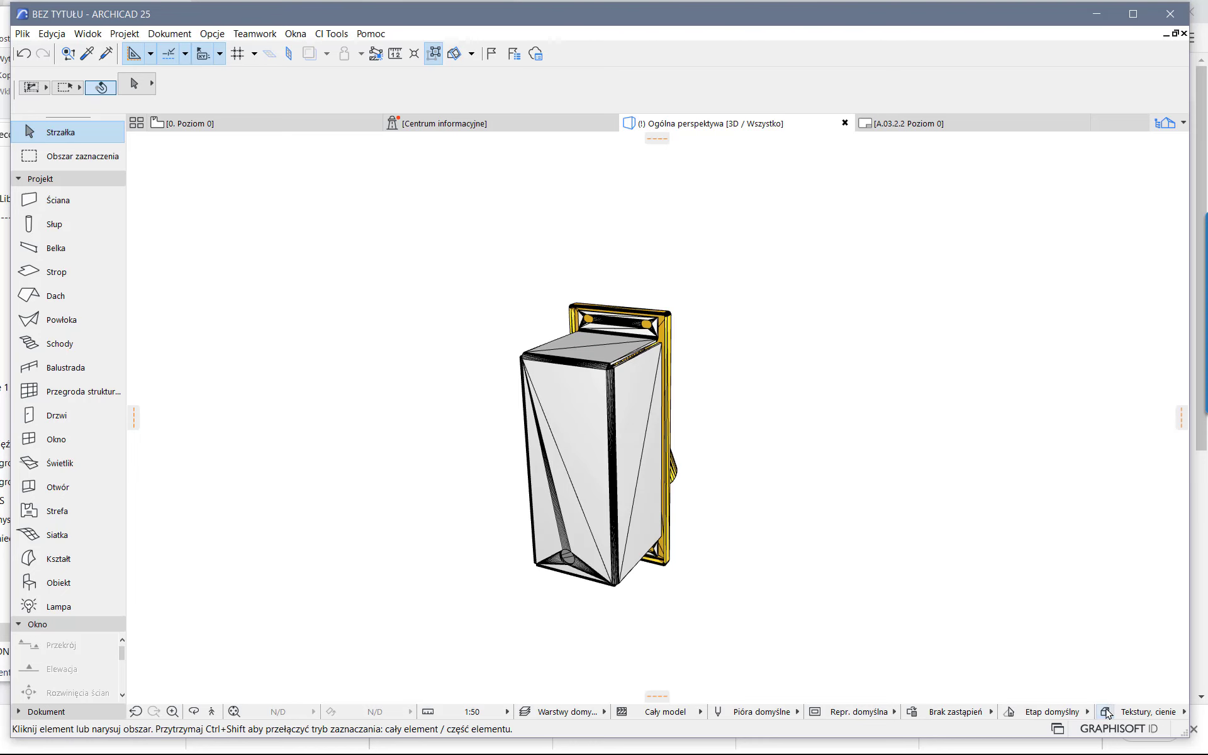
left_click(1105, 709)
Turn off Show Edges in 3D Styles, orbit the lamp, then turn edges back on
left_click(622, 410)
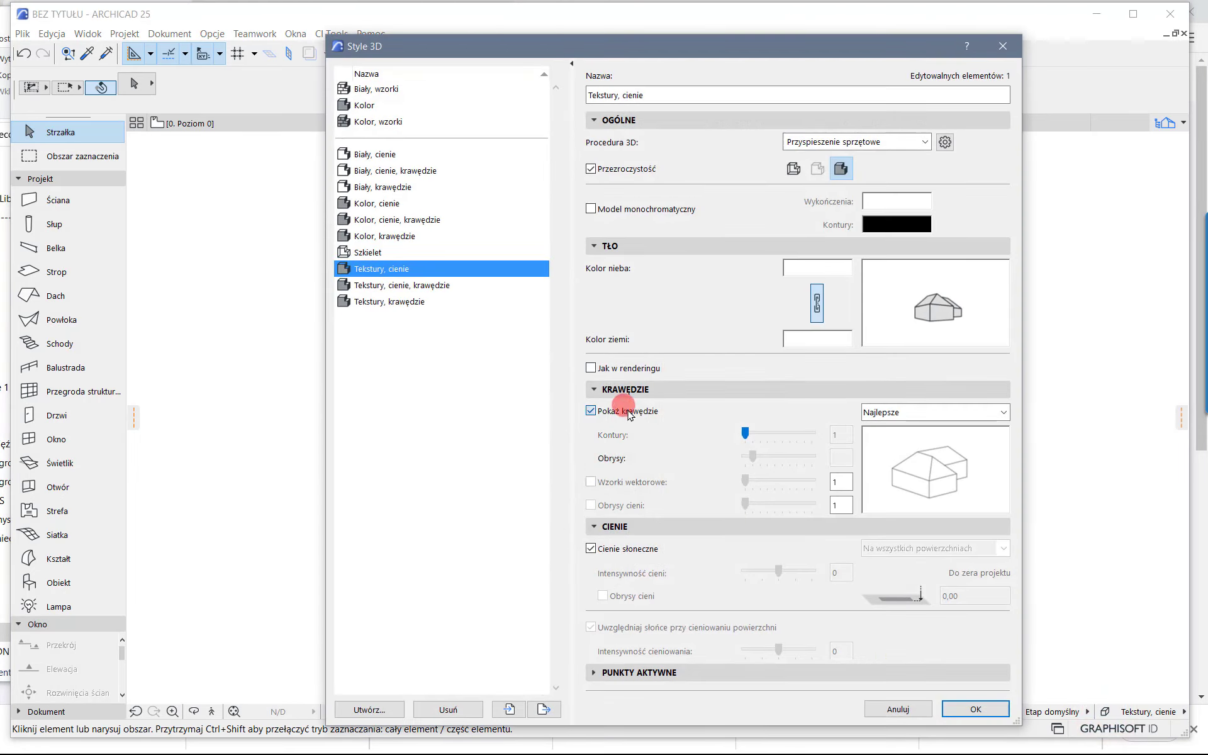
left_click(974, 709)
mouse_move(798, 485)
middle_mouse_down("shift")
mouse_move(874, 537)
mouse_move(515, 521)
middle_mouse_up("shift")
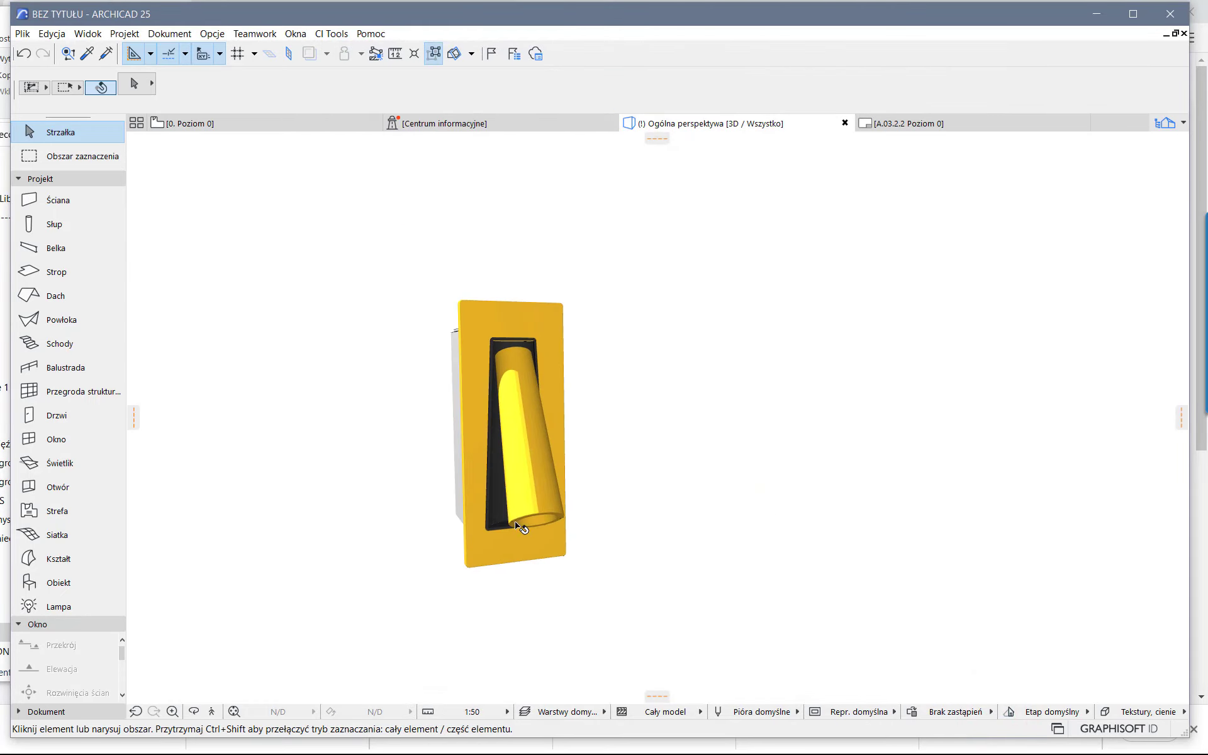
mouse_move(526, 466)
middle_mouse_down("shift")
mouse_move(501, 480)
mouse_move(574, 553)
mouse_move(619, 522)
middle_mouse_up("shift")
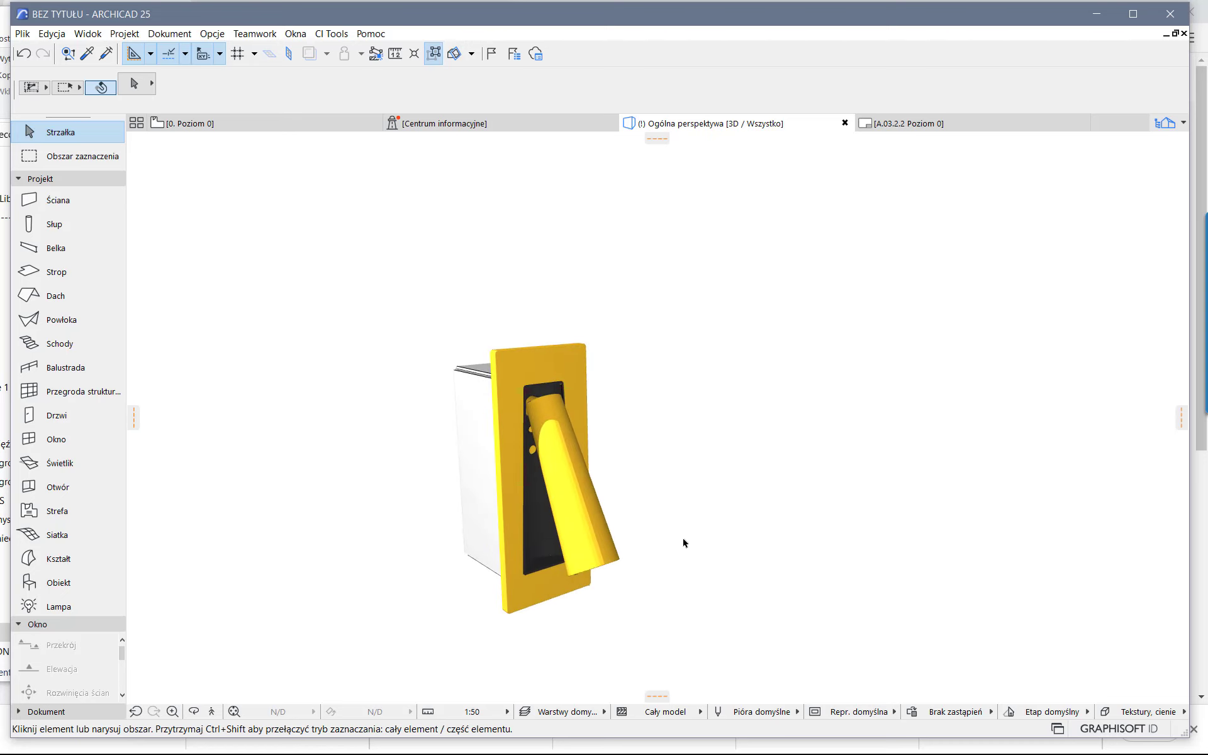
left_click(1106, 711)
left_click(590, 410)
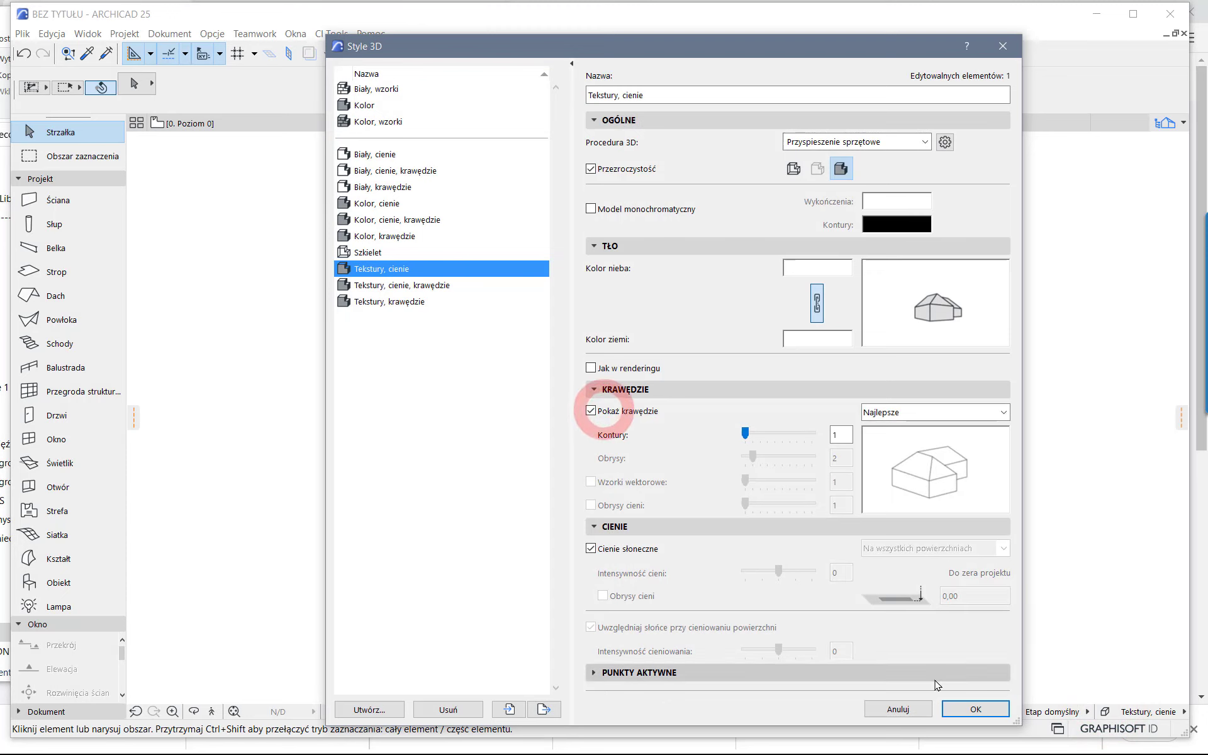
left_click(975, 708)
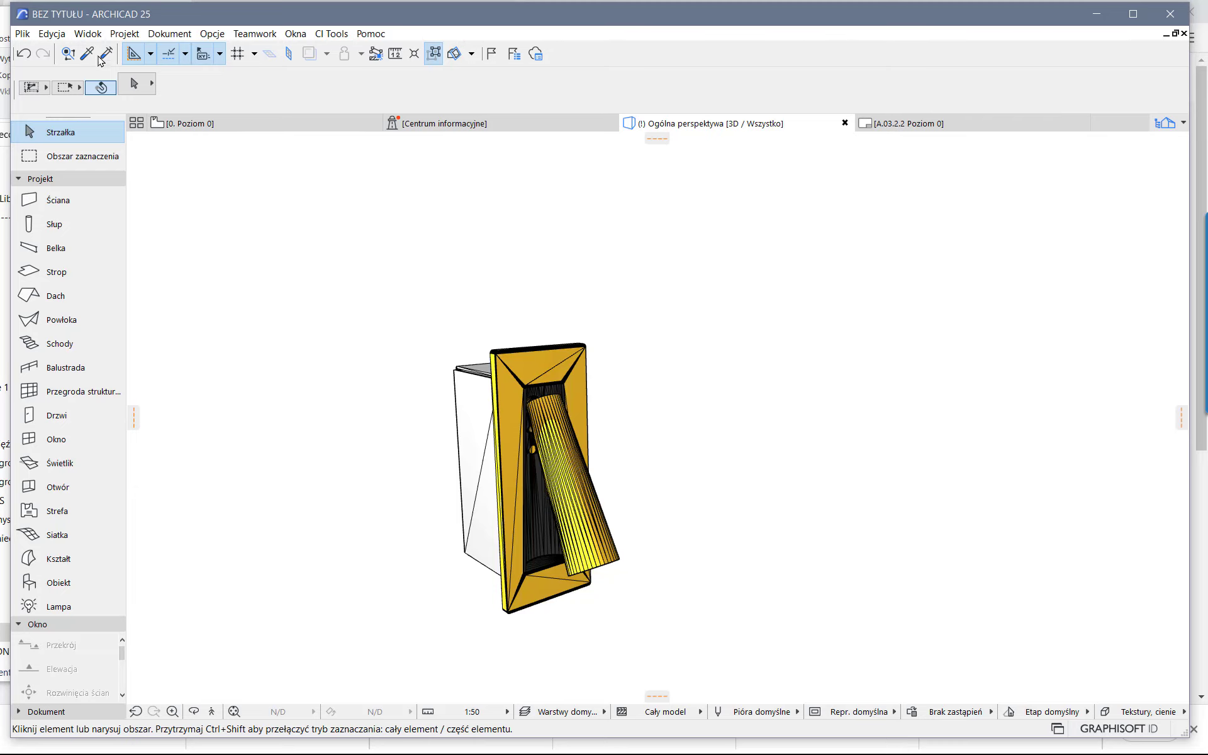
Return to the floor plan, deselect the lamp, and bring the 3D Warehouse browser forward
left_click(189, 123)
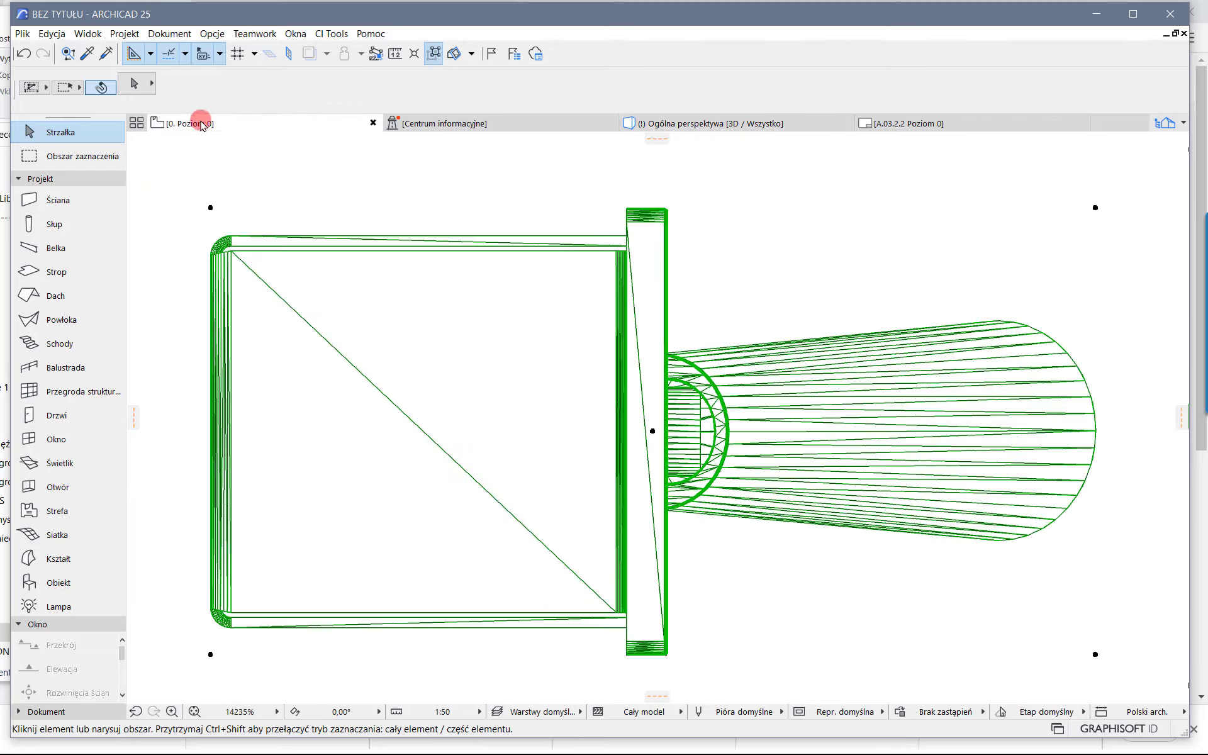
left_click(761, 197)
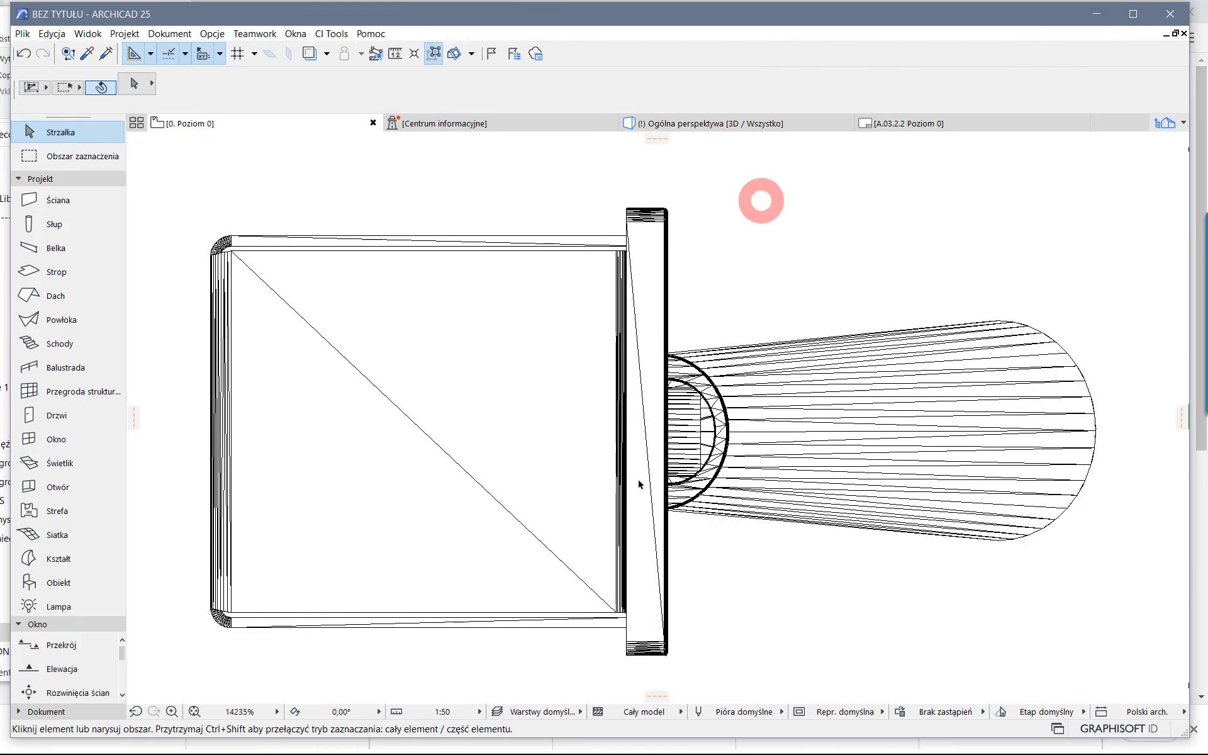
key("alt+Tab")
left_click(793, 312)
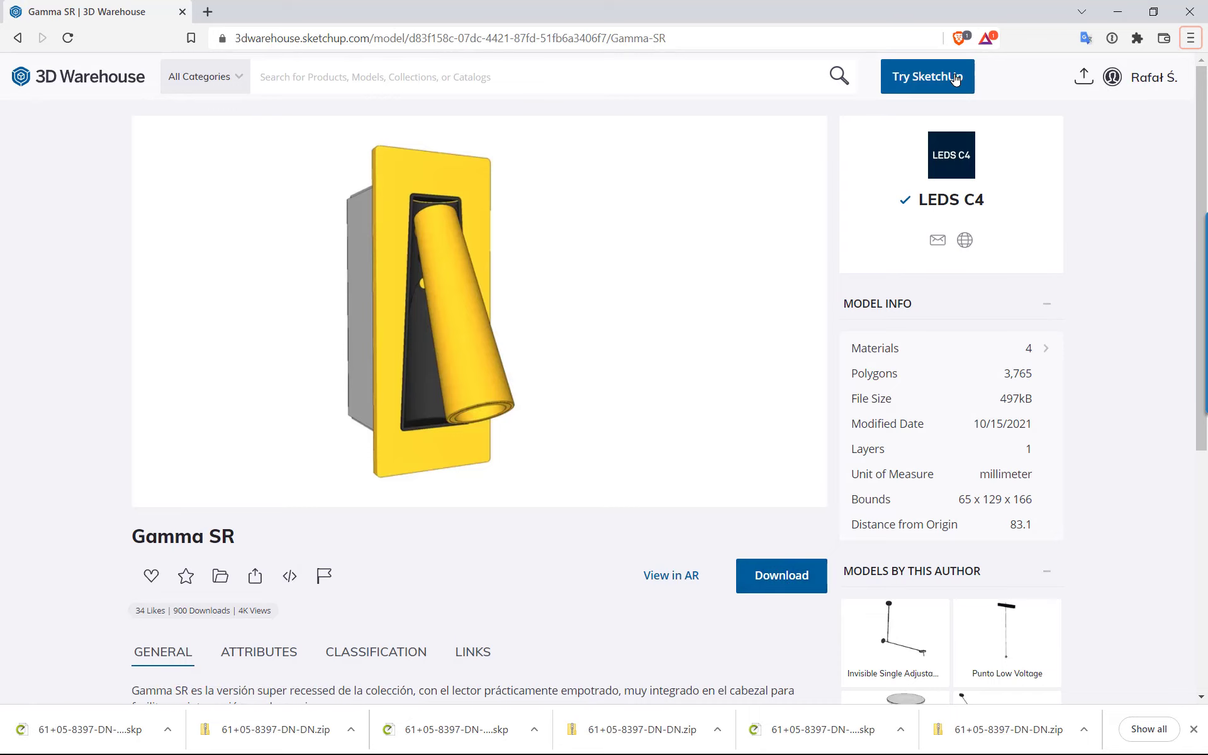
Launch SketchUp Free in the browser from the Products menu's SketchUp Free page
left_click(936, 79)
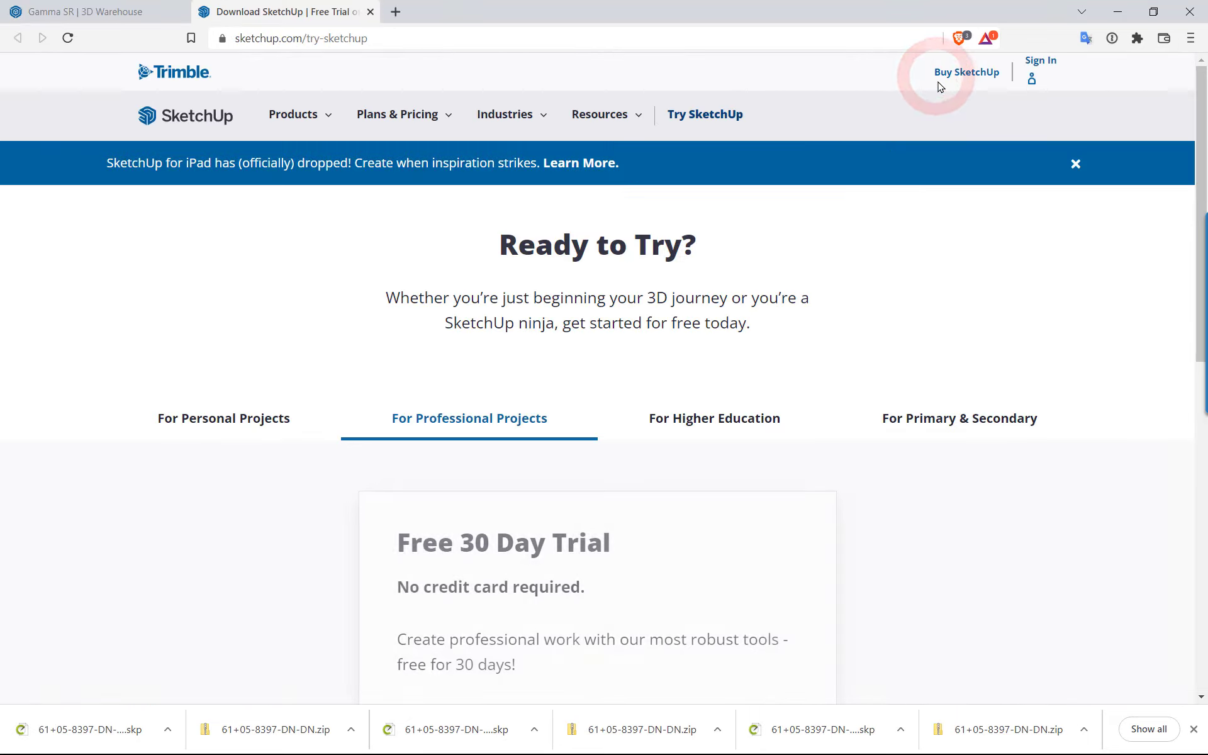
left_click(308, 115)
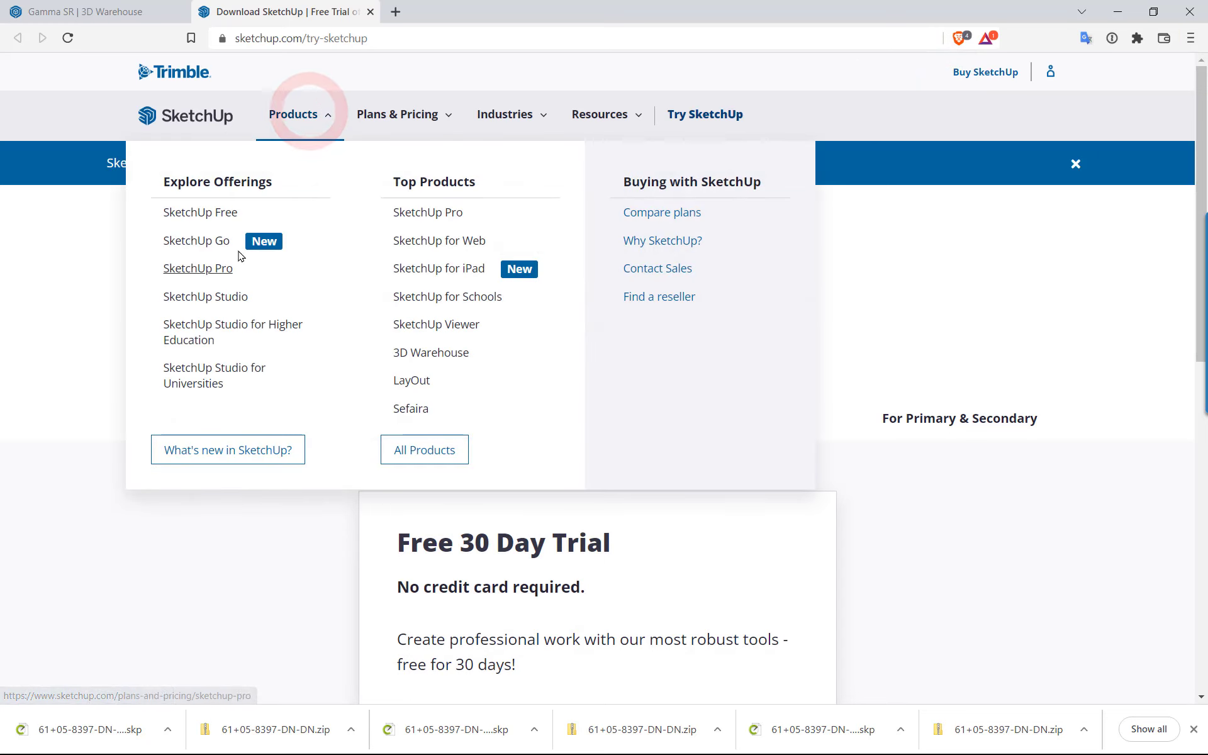
left_click(198, 215)
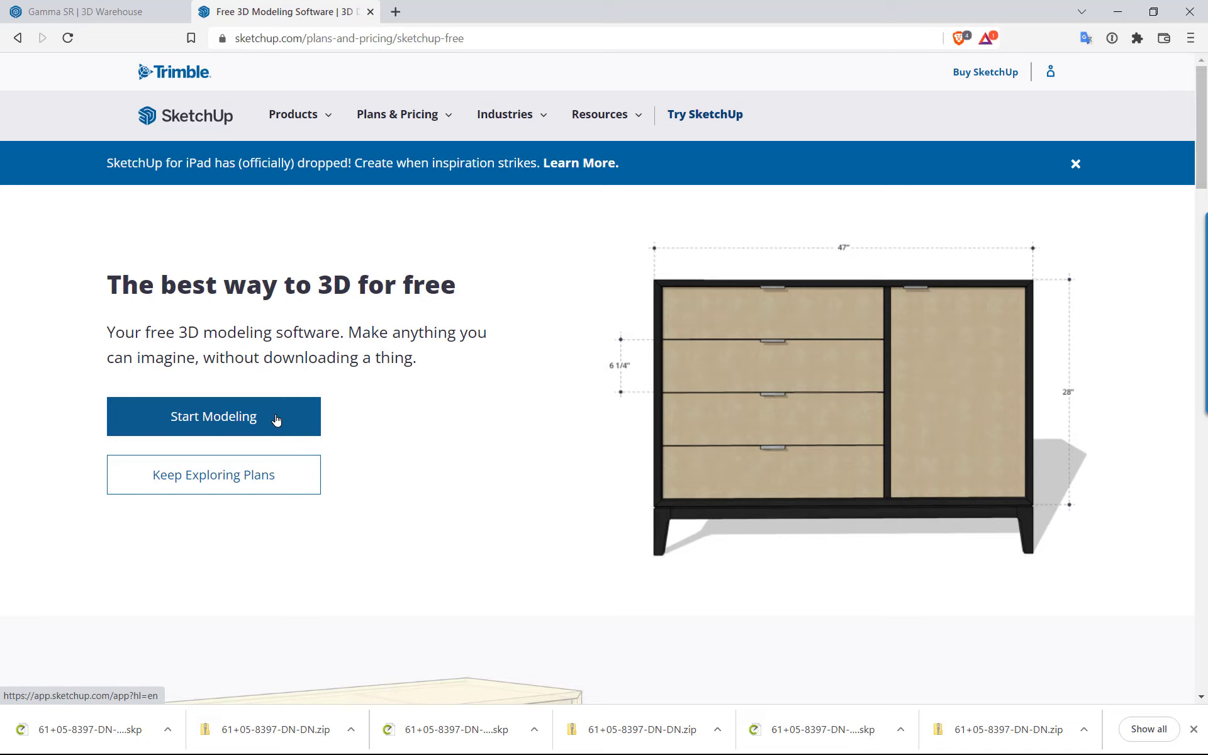
left_click(208, 425)
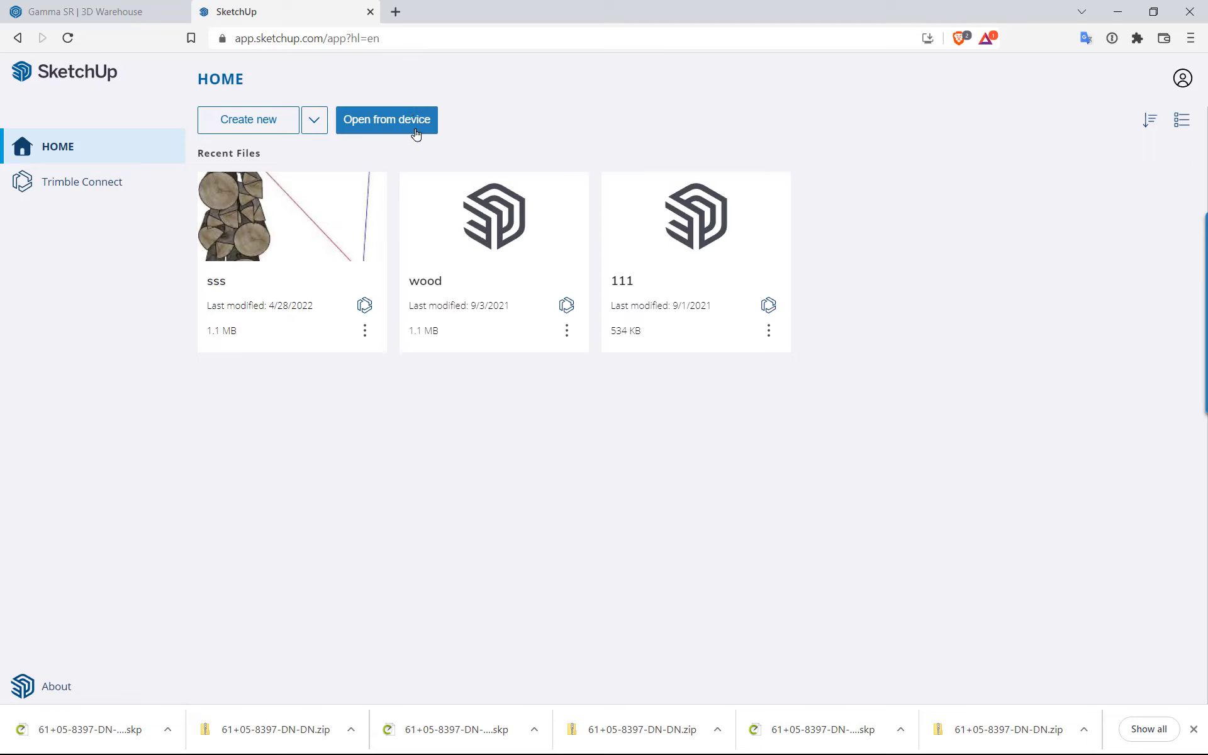
Open 61+05-8397-DN-DN.skp from the computer in SketchUp Free
left_click(363, 122)
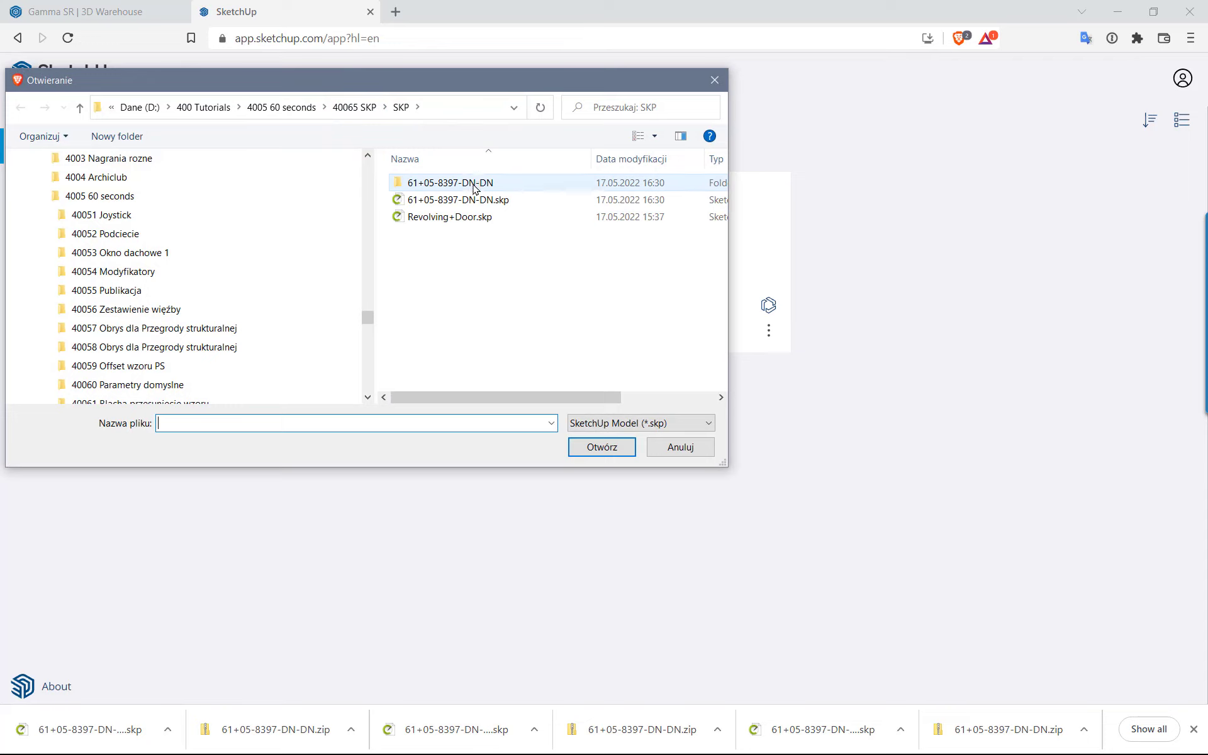
left_click(472, 183)
double_click(473, 198)
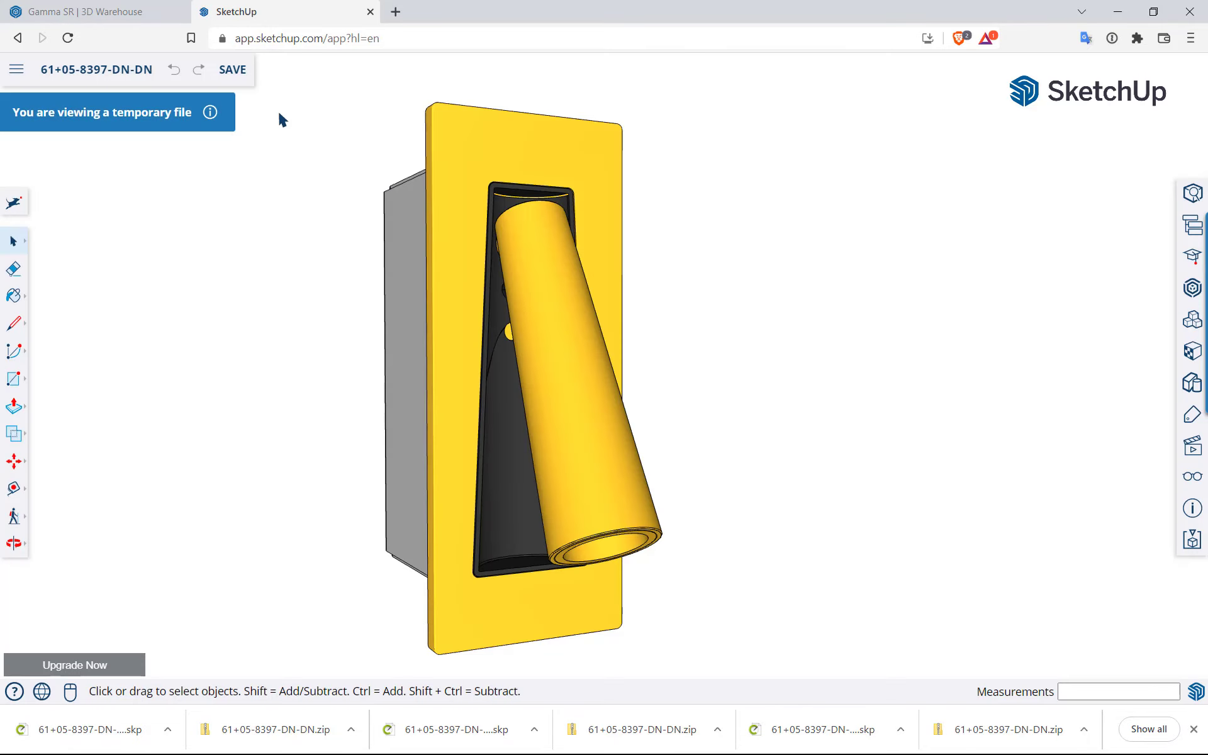
Orbit the lamp model to inspect it from different angles
key("o")
mouse_move(538, 473)
left_mouse_down()
mouse_move(241, 473)
mouse_move(644, 151)
mouse_move(701, 649)
mouse_move(680, 562)
left_mouse_up()
key("space")
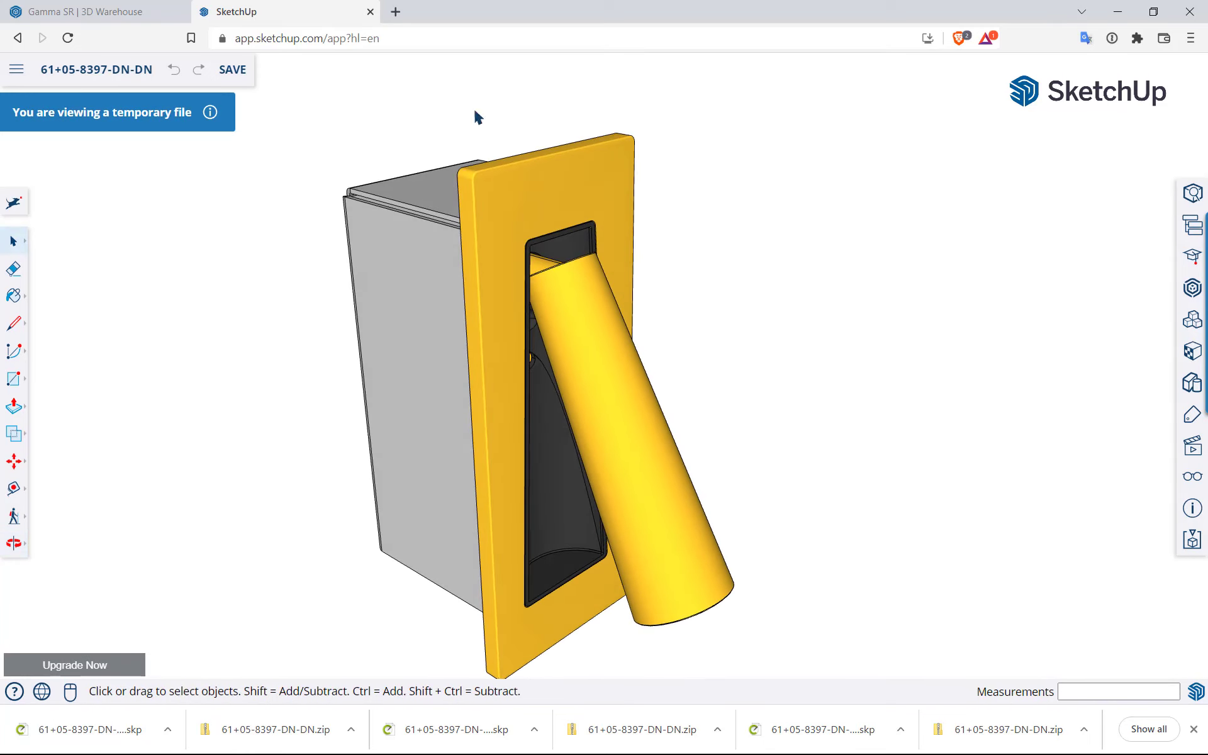
mouse_move(391, 511)
middle_mouse_down()
mouse_move(405, 424)
mouse_move(423, 501)
middle_mouse_up()
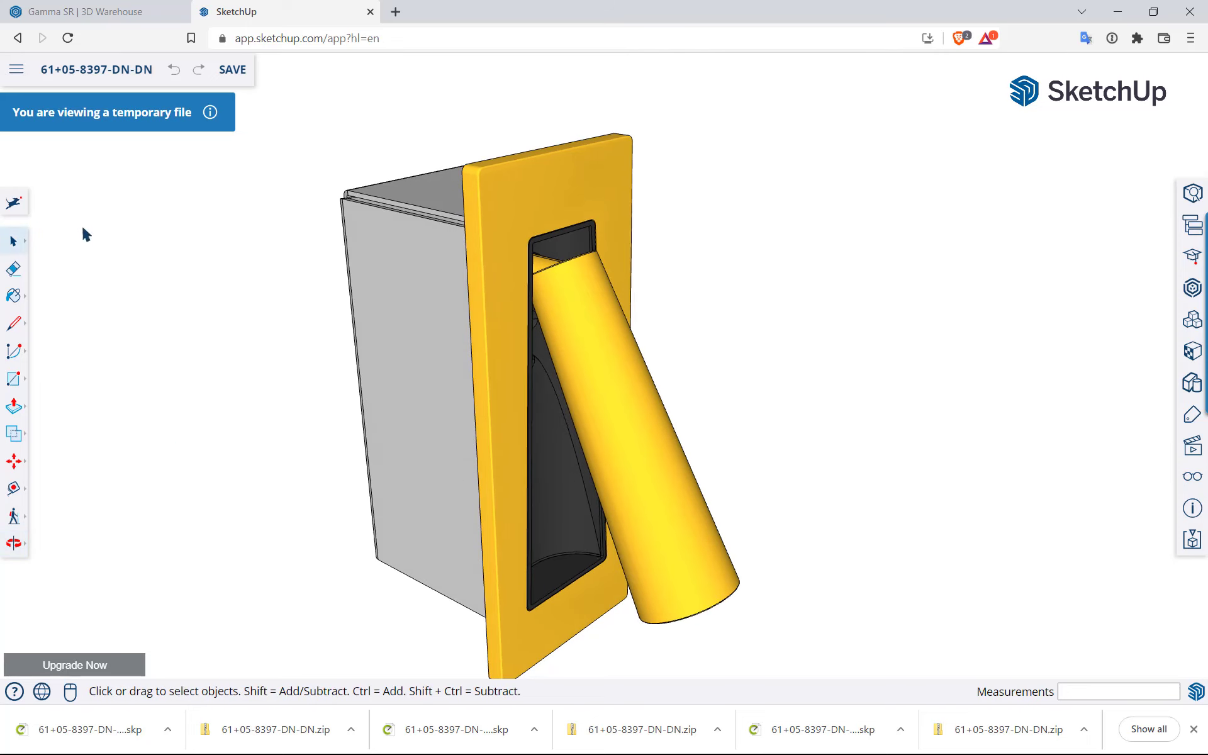
Download the lamp as a SketchUp 2019 .skp, saving 61+05-8397-DN-DN (1).skp into the SKP folder
left_click(16, 75)
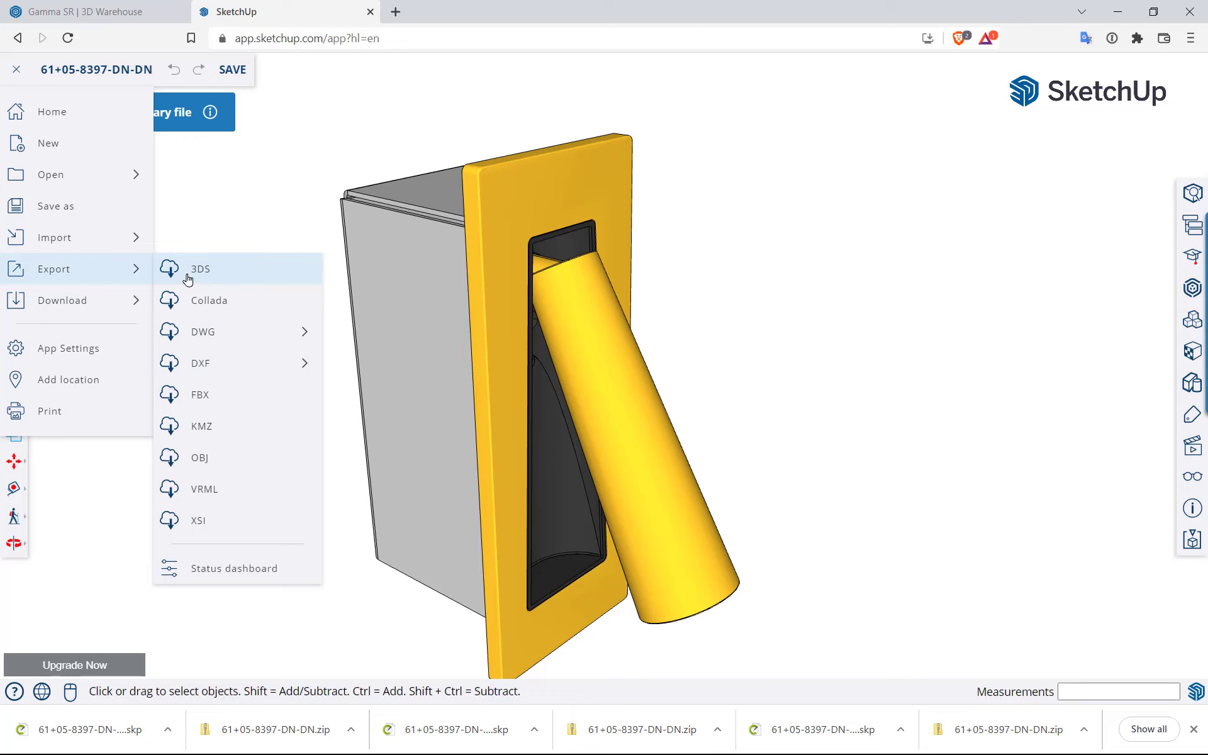
mouse_move(62, 300)
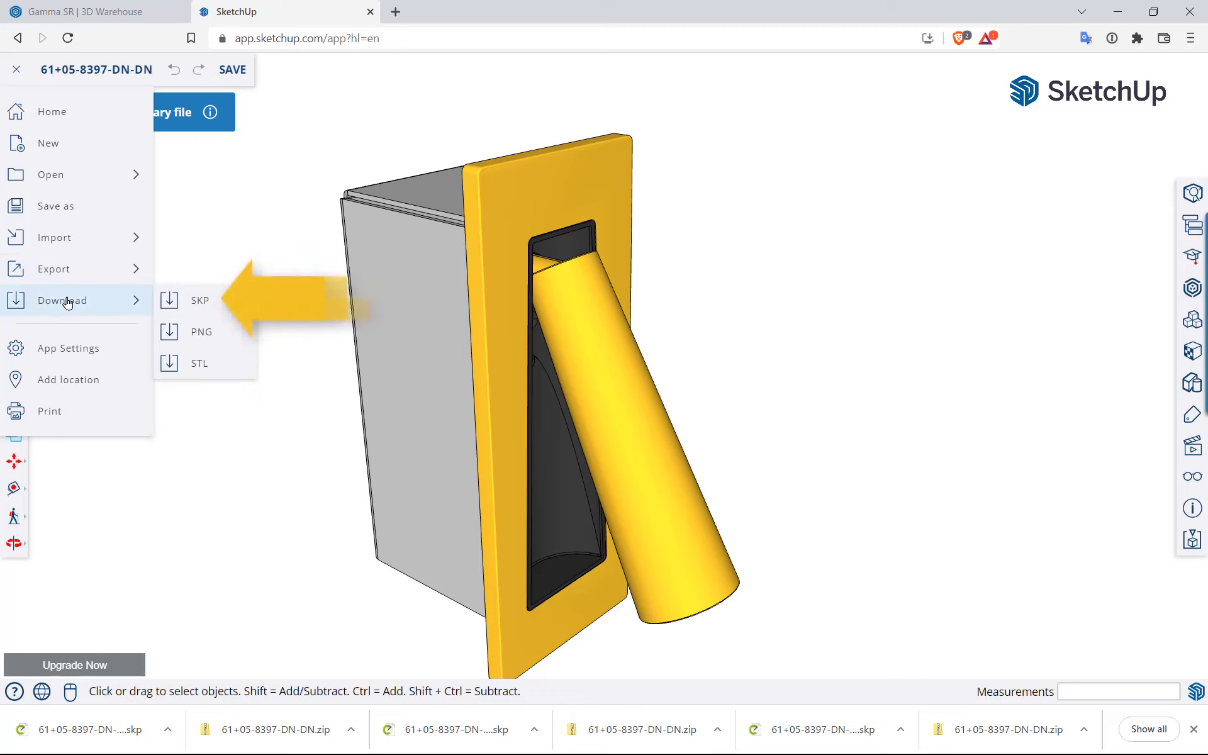
left_click(181, 307)
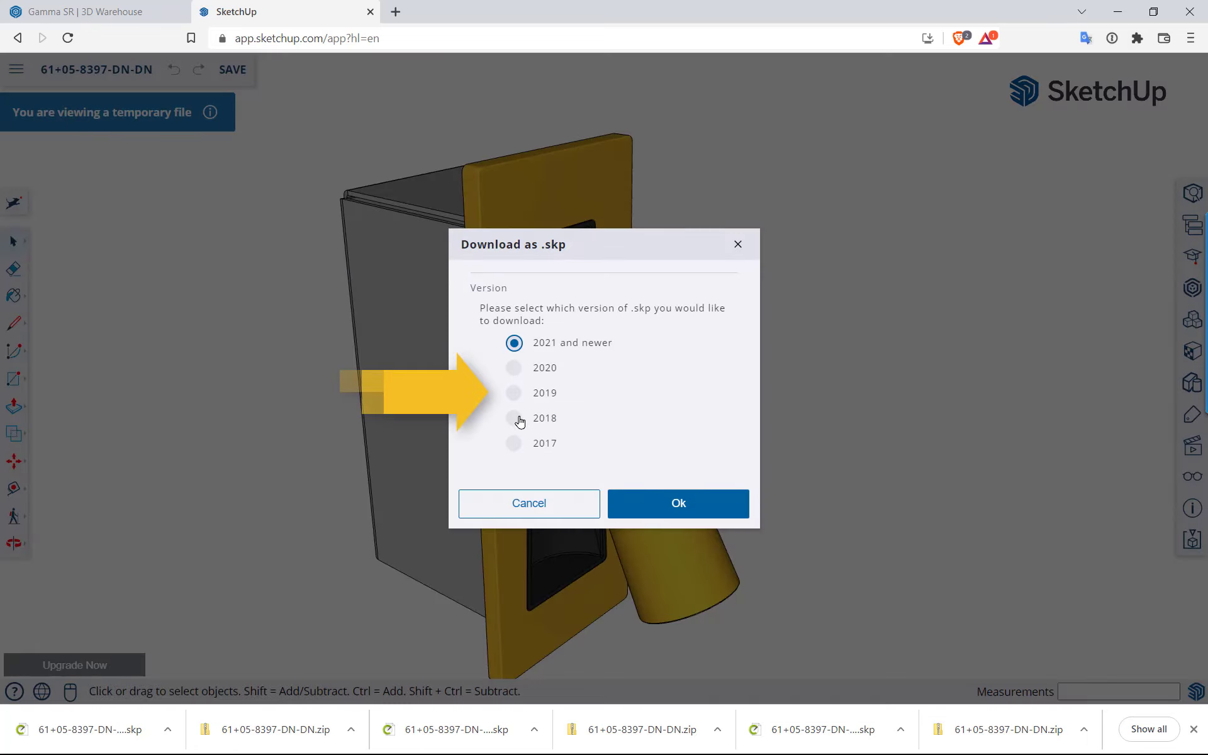
left_click(513, 393)
left_click(738, 245)
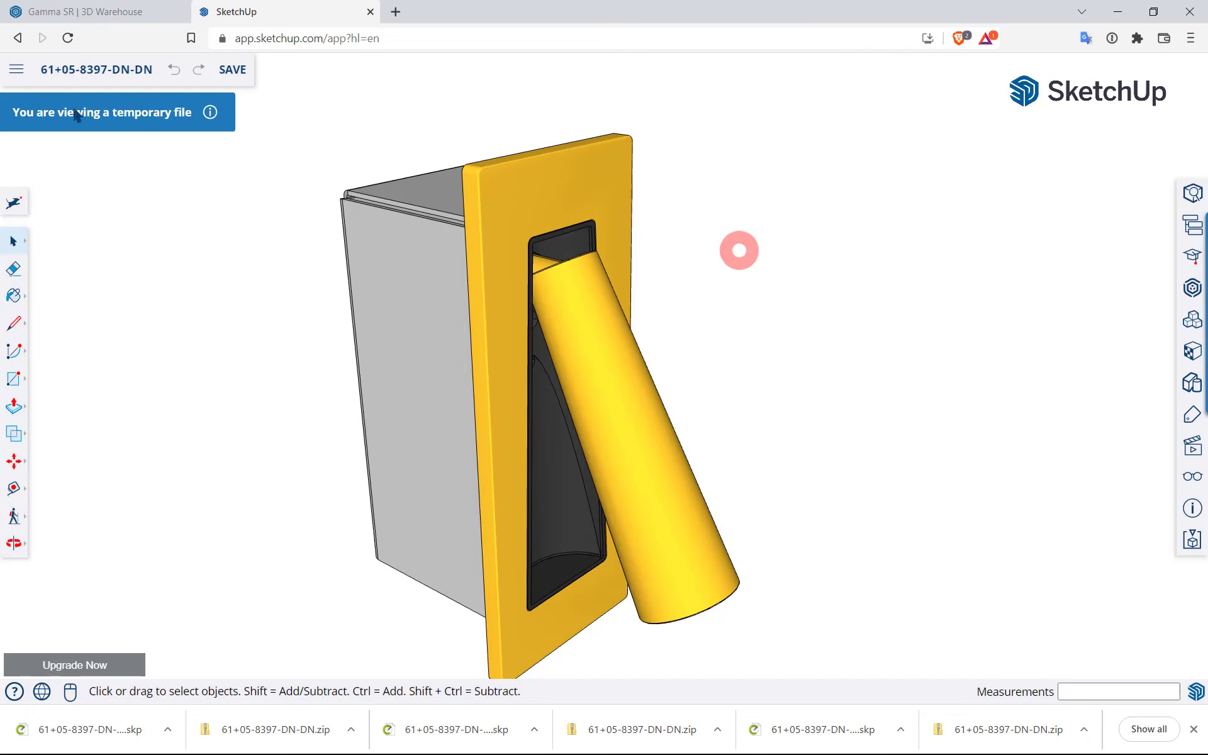
left_click(16, 69)
mouse_move(62, 300)
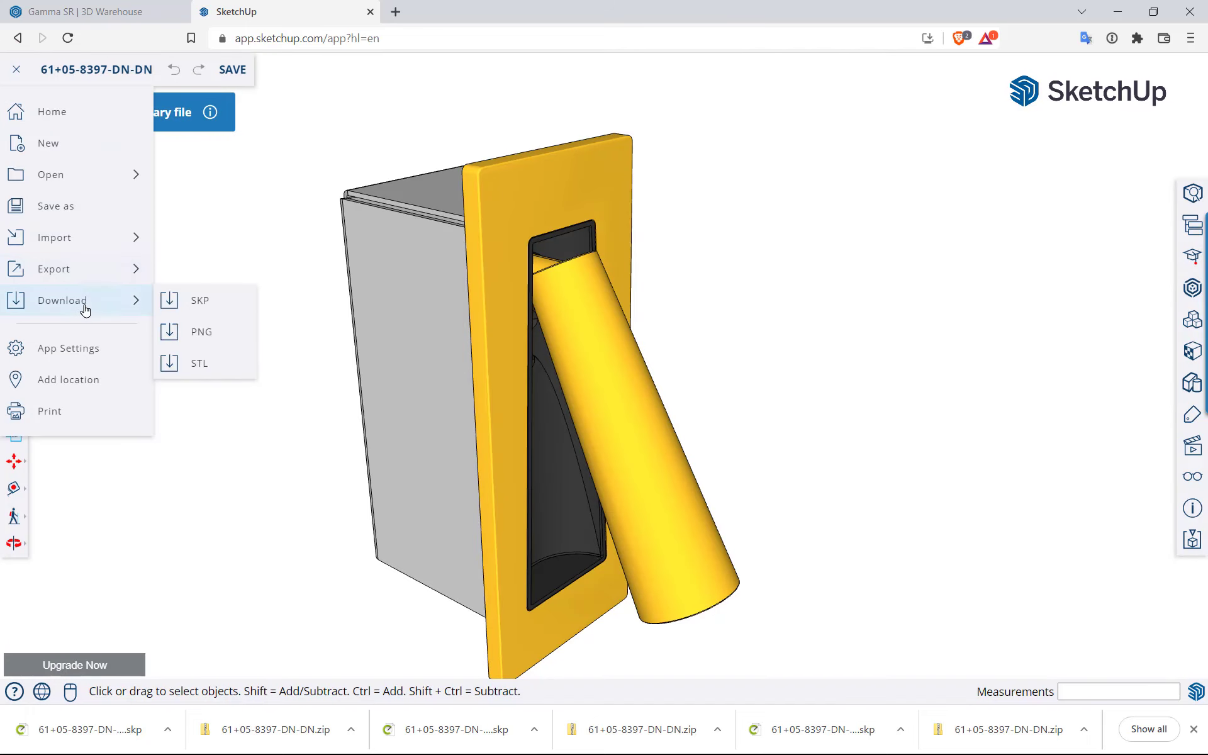
left_click(189, 301)
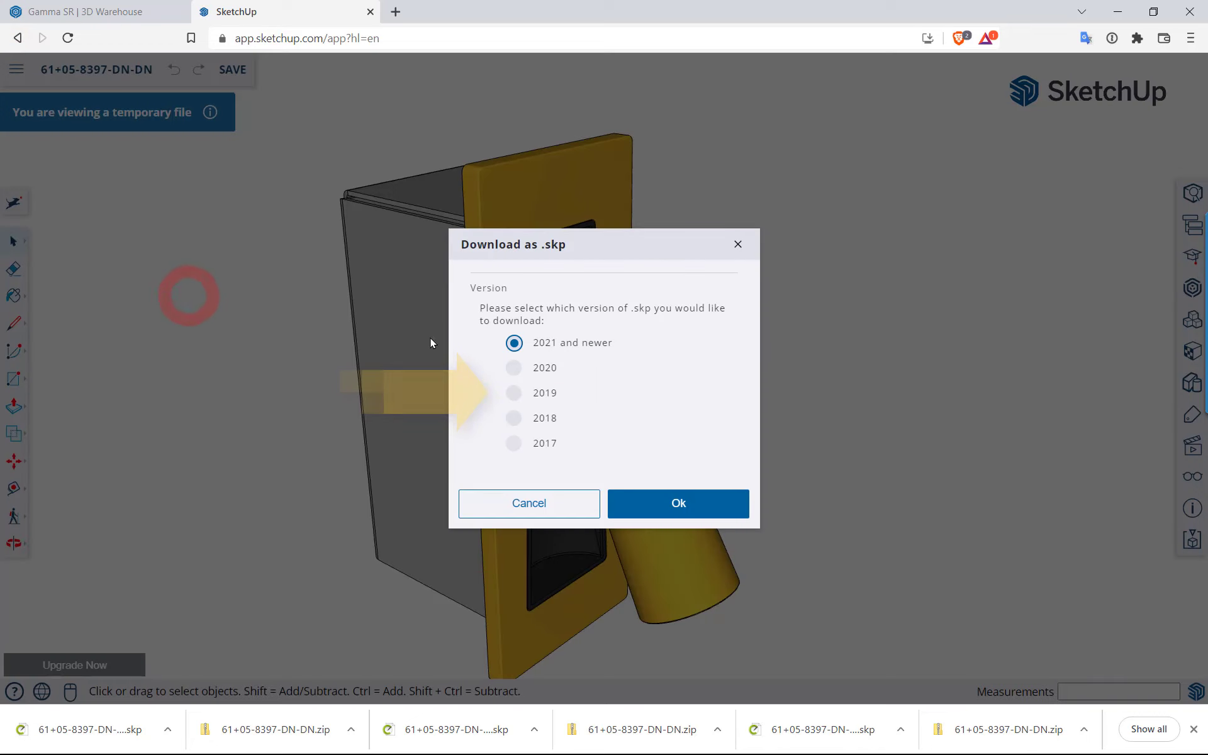
left_click(514, 395)
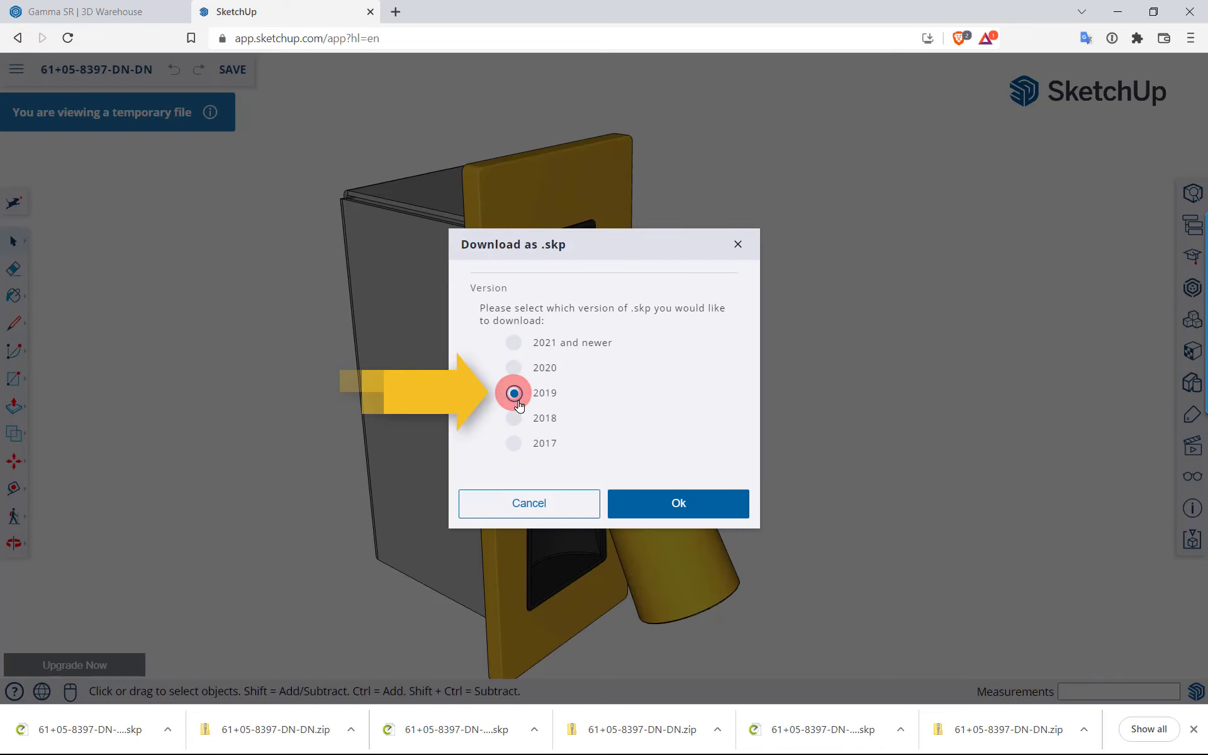
left_click(687, 503)
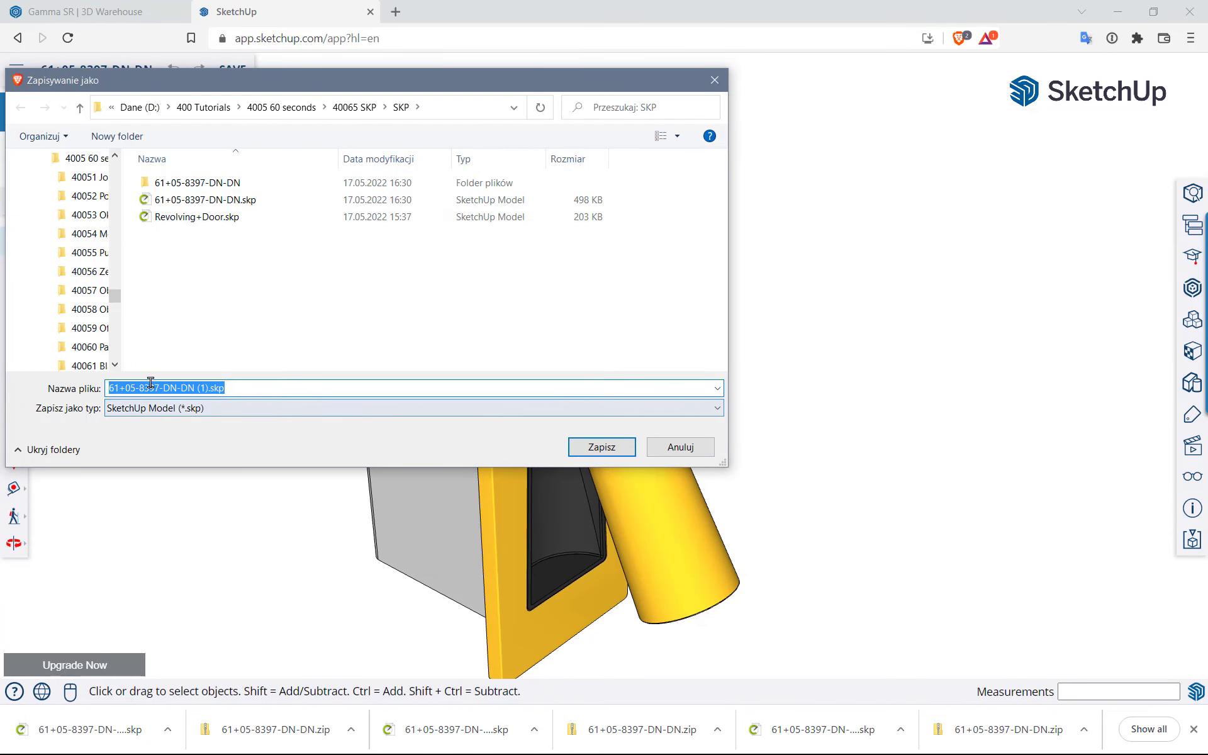
left_click(598, 447)
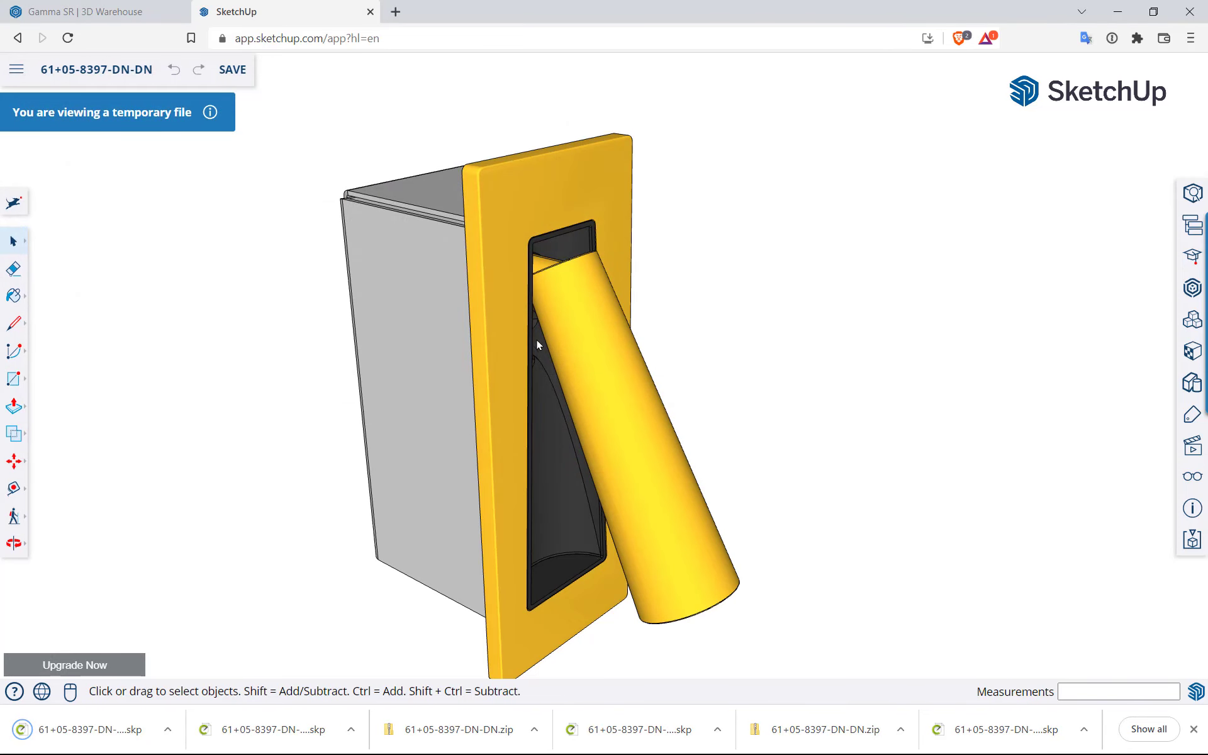
key("alt+Tab")
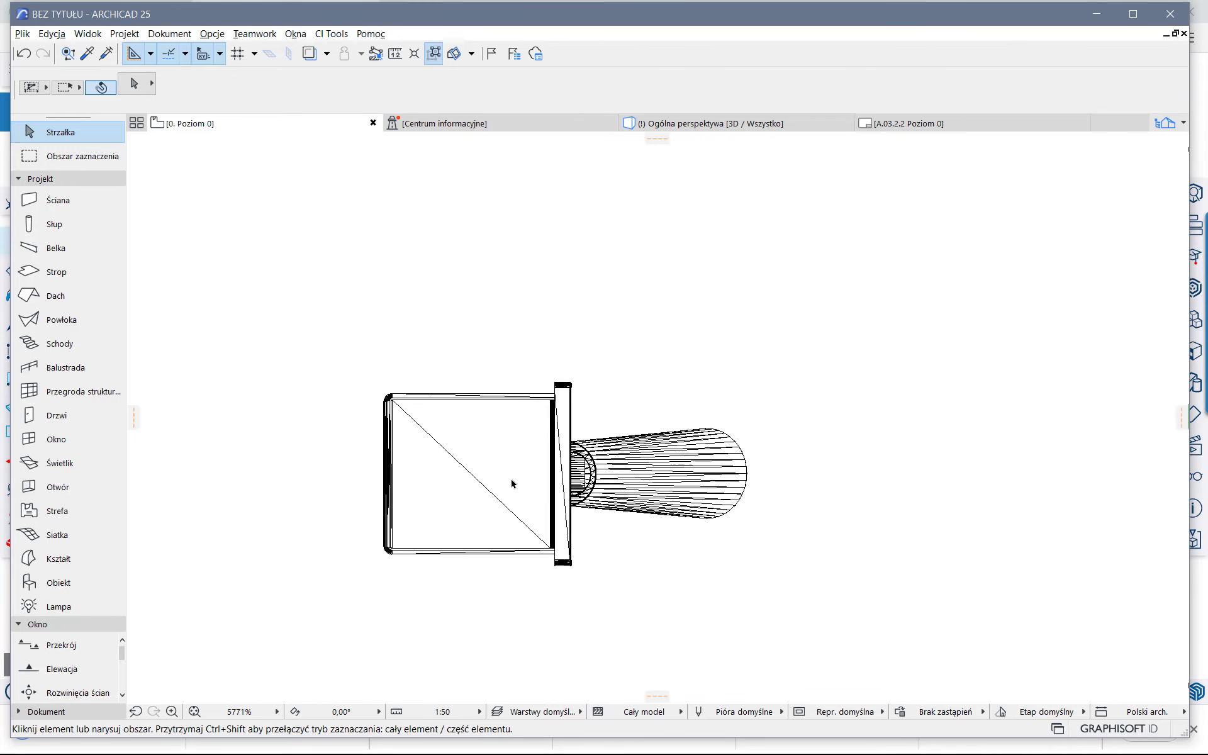
Link 61+05-8397-DN-DN (1).skp from the SKP folder and place it above the Collada lamp
left_click(22, 34)
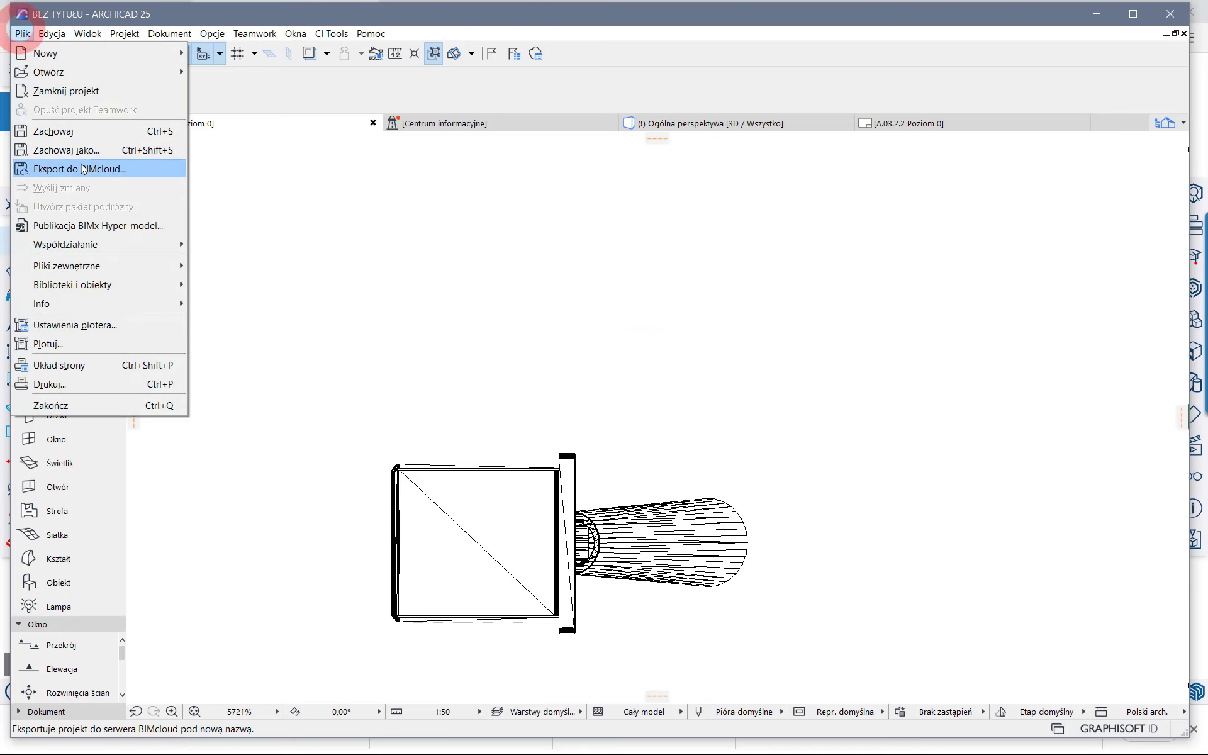
mouse_move(283, 244)
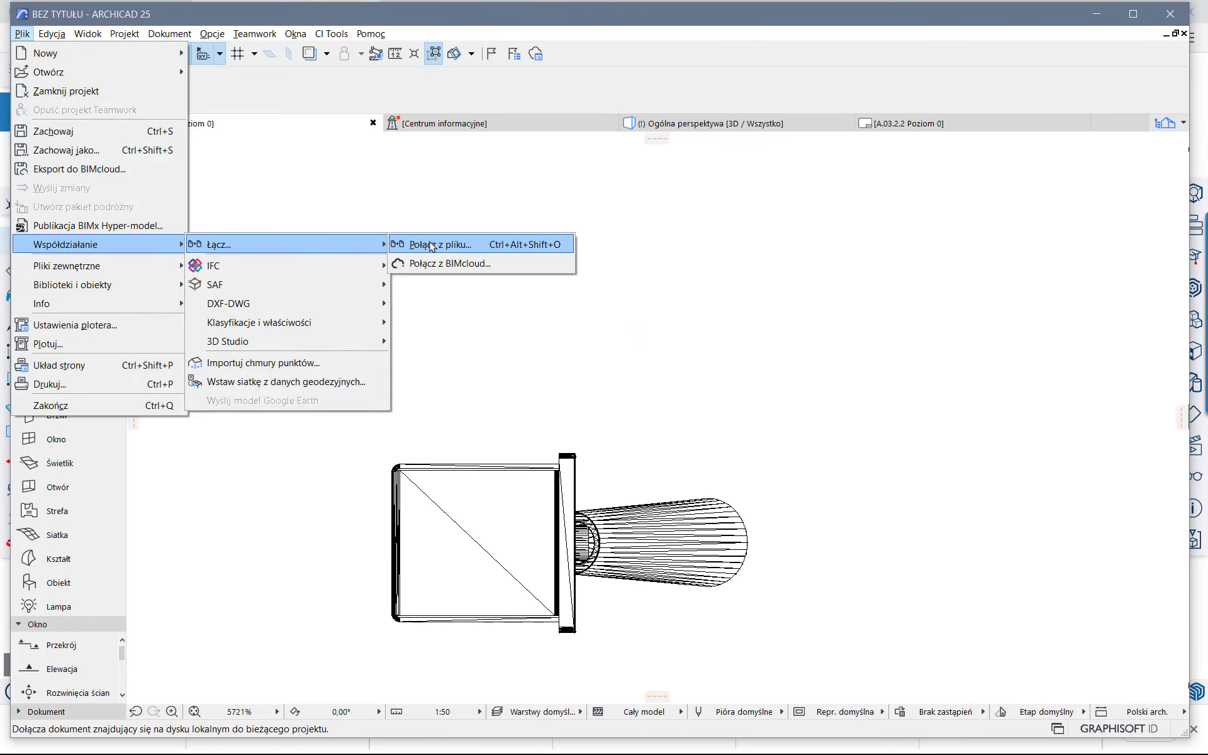
left_click(431, 246)
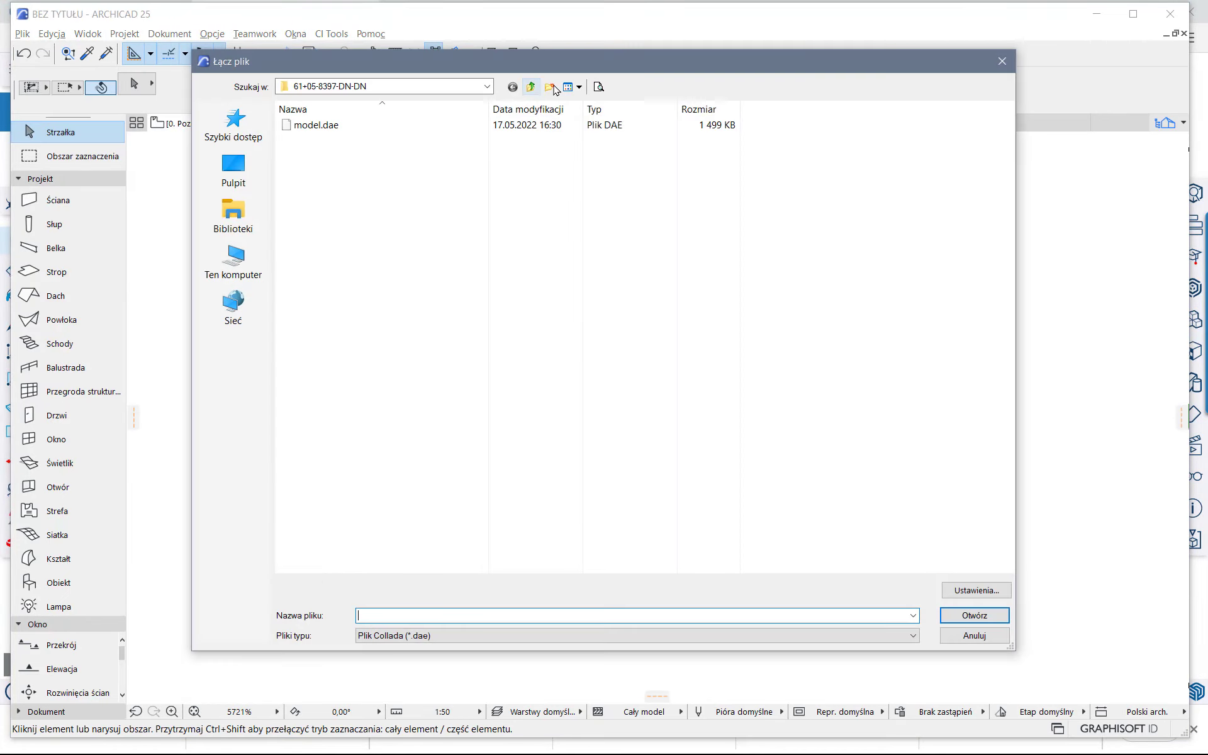
left_click(532, 88)
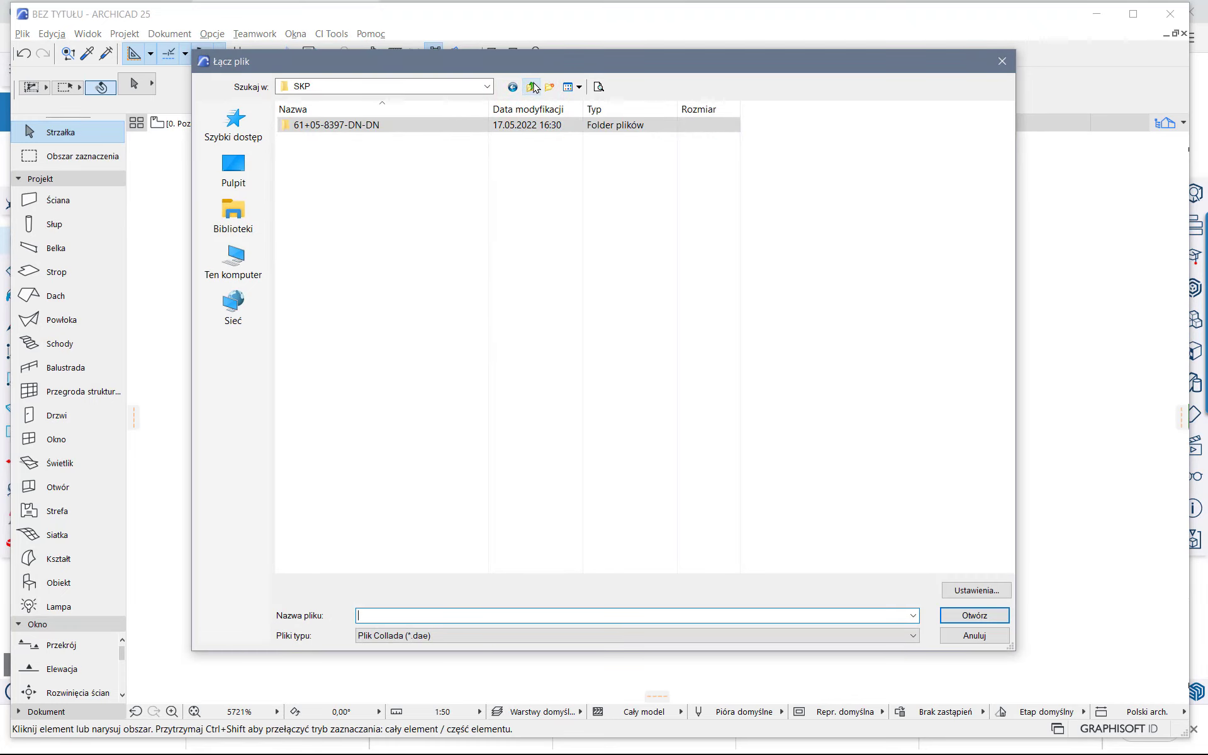
left_click(536, 88)
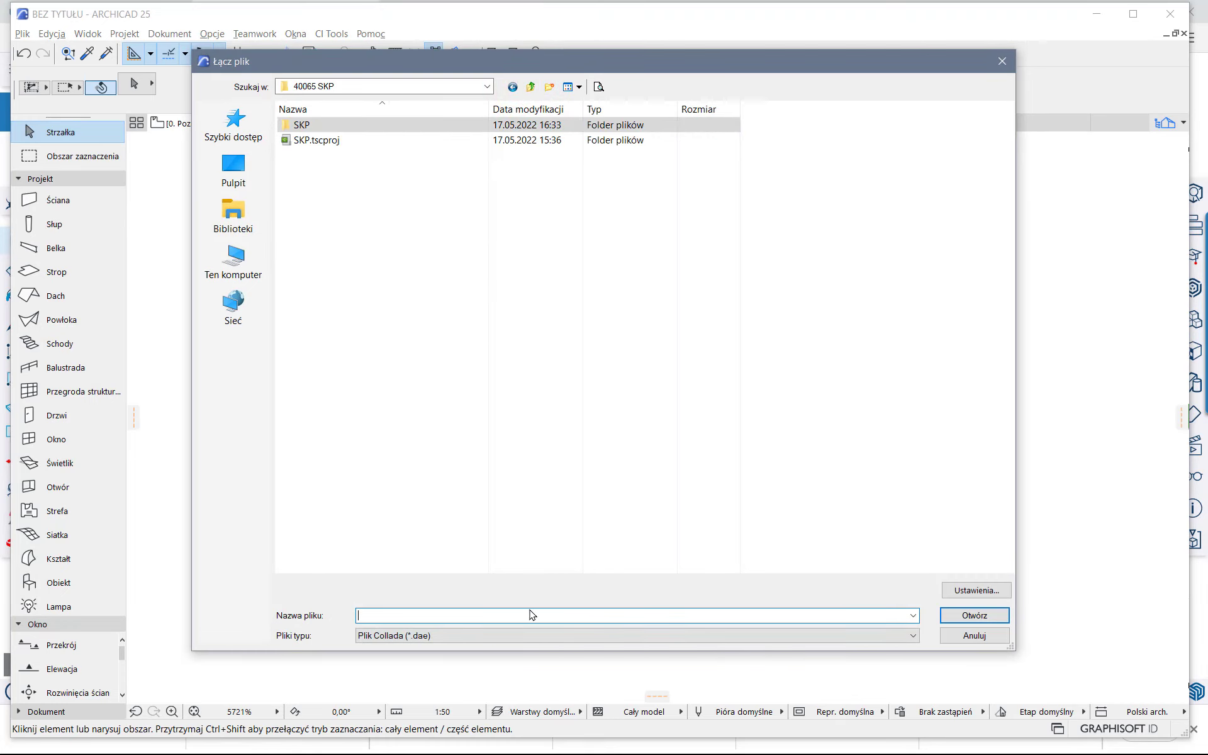
left_click(531, 634)
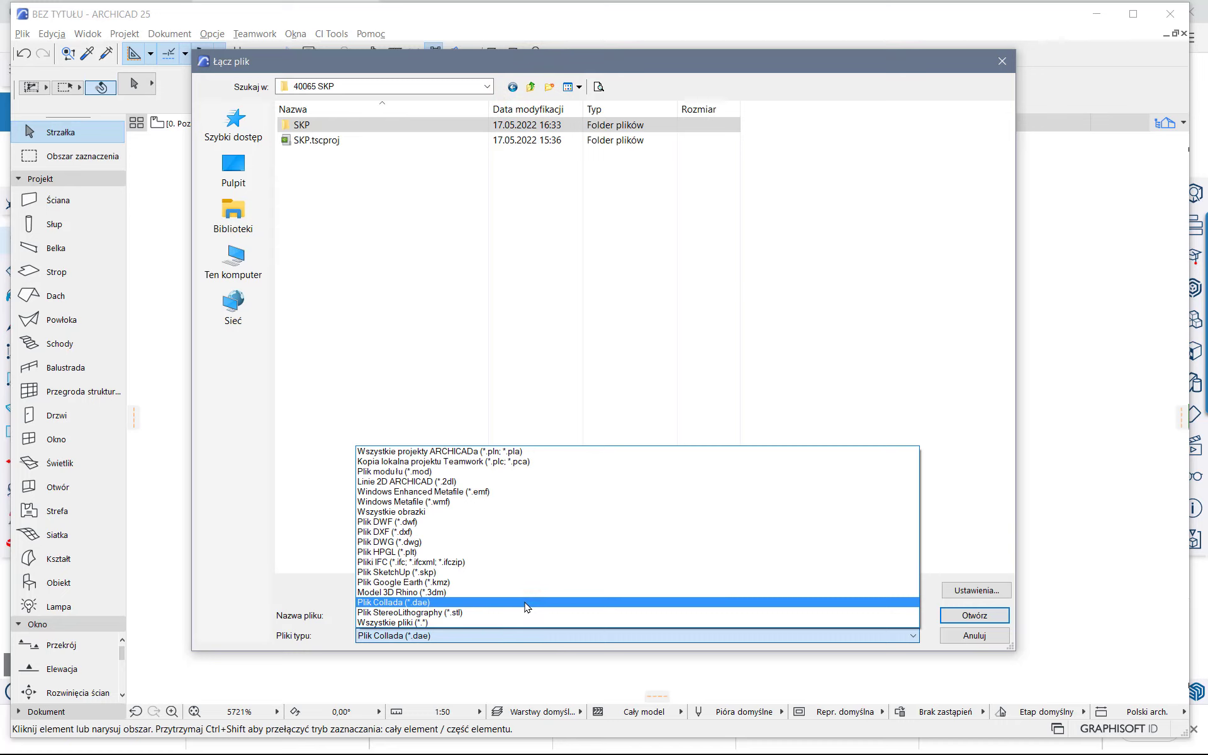
left_click(528, 572)
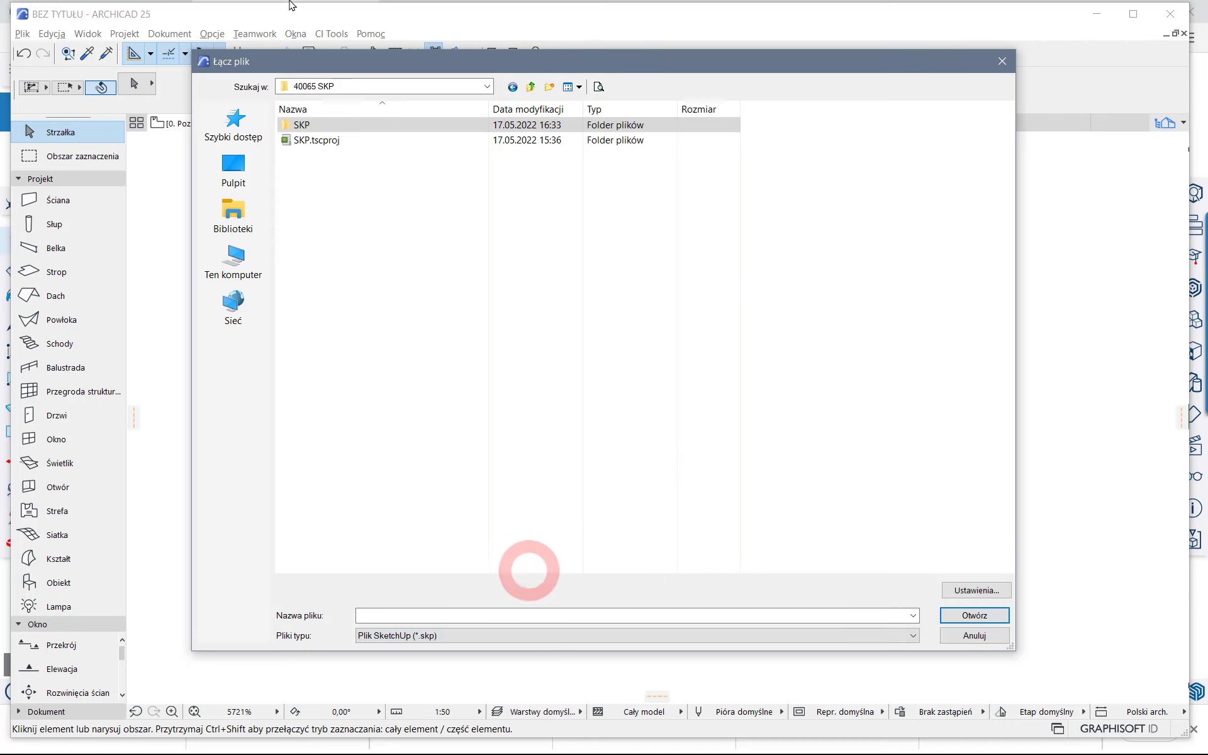
double_click(314, 125)
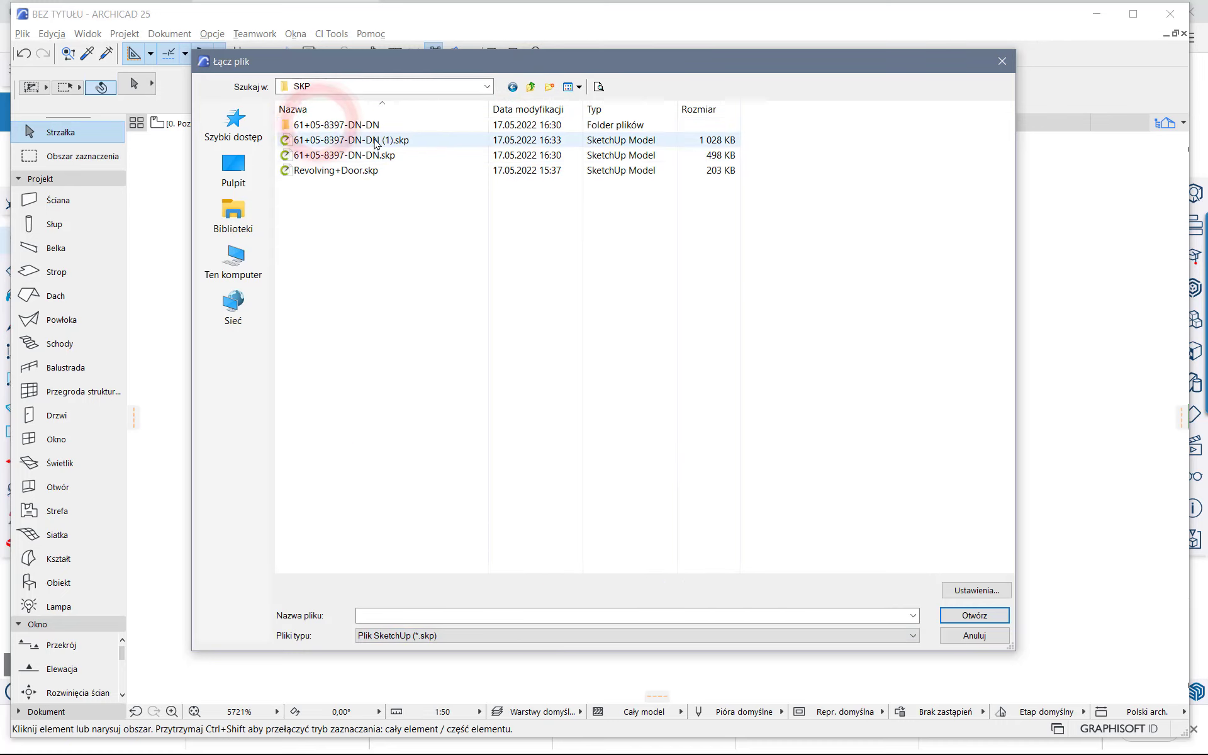
left_click(377, 142)
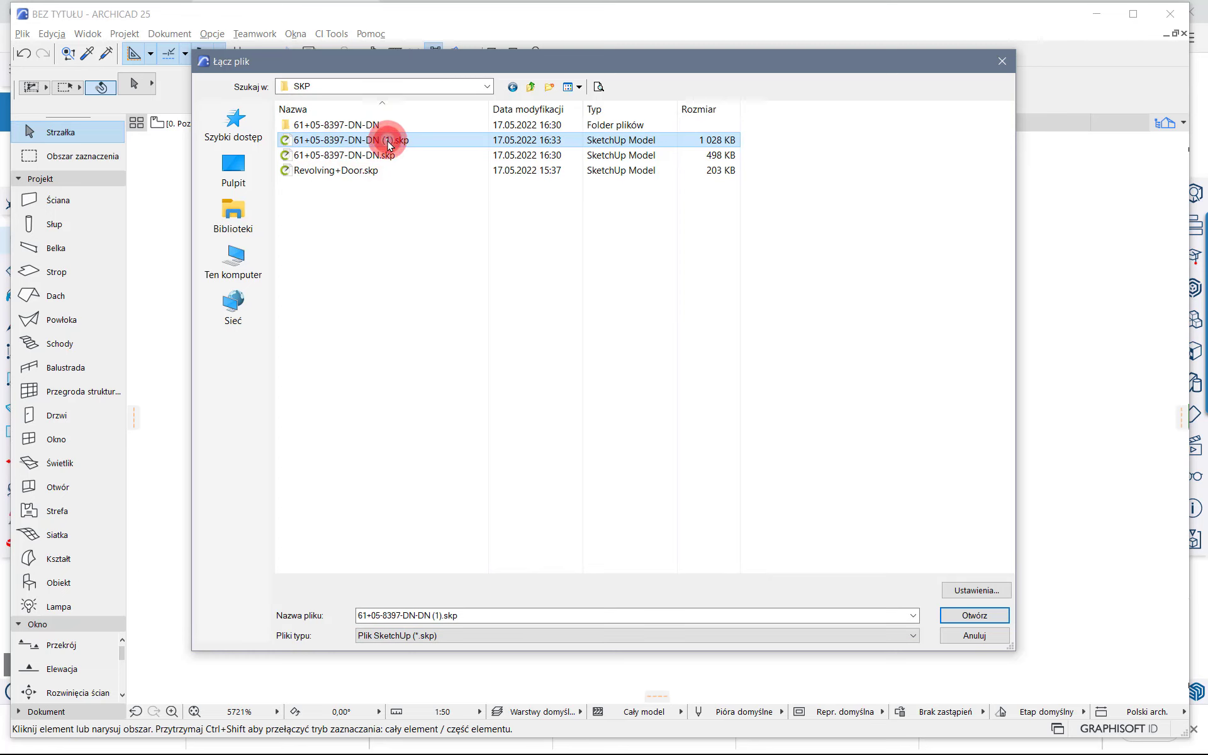
double_click(388, 144)
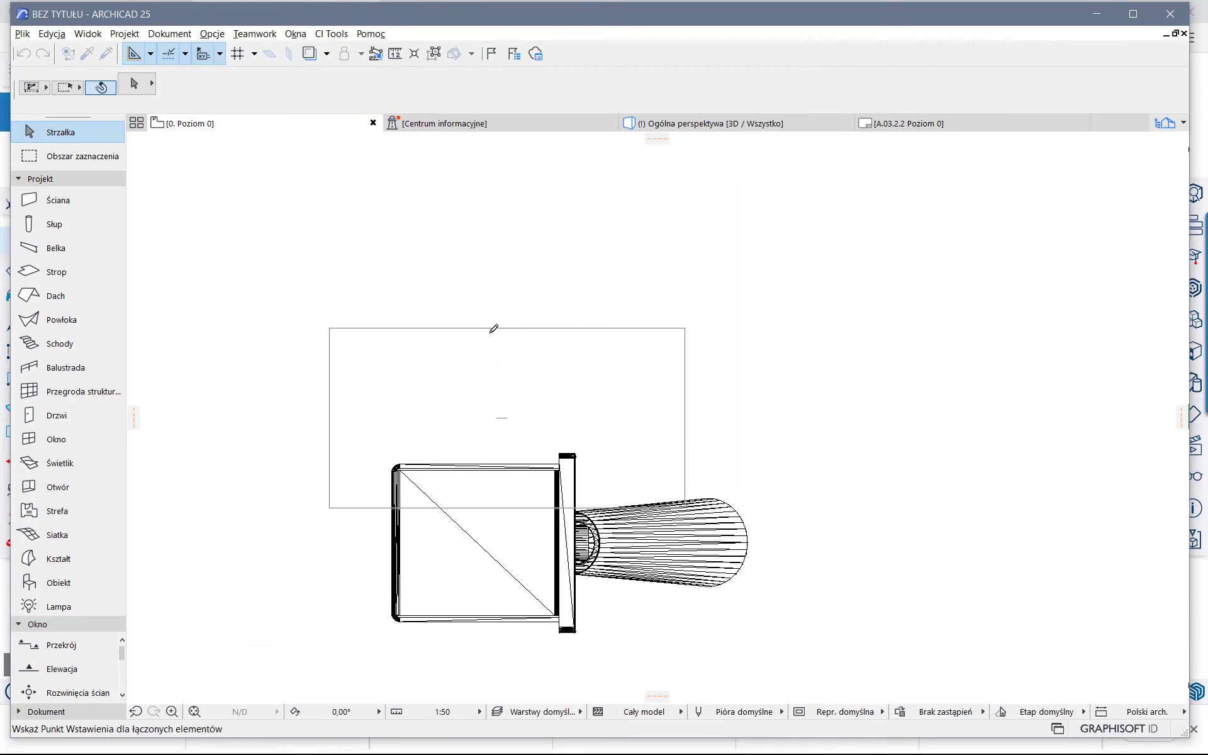
left_click(546, 312)
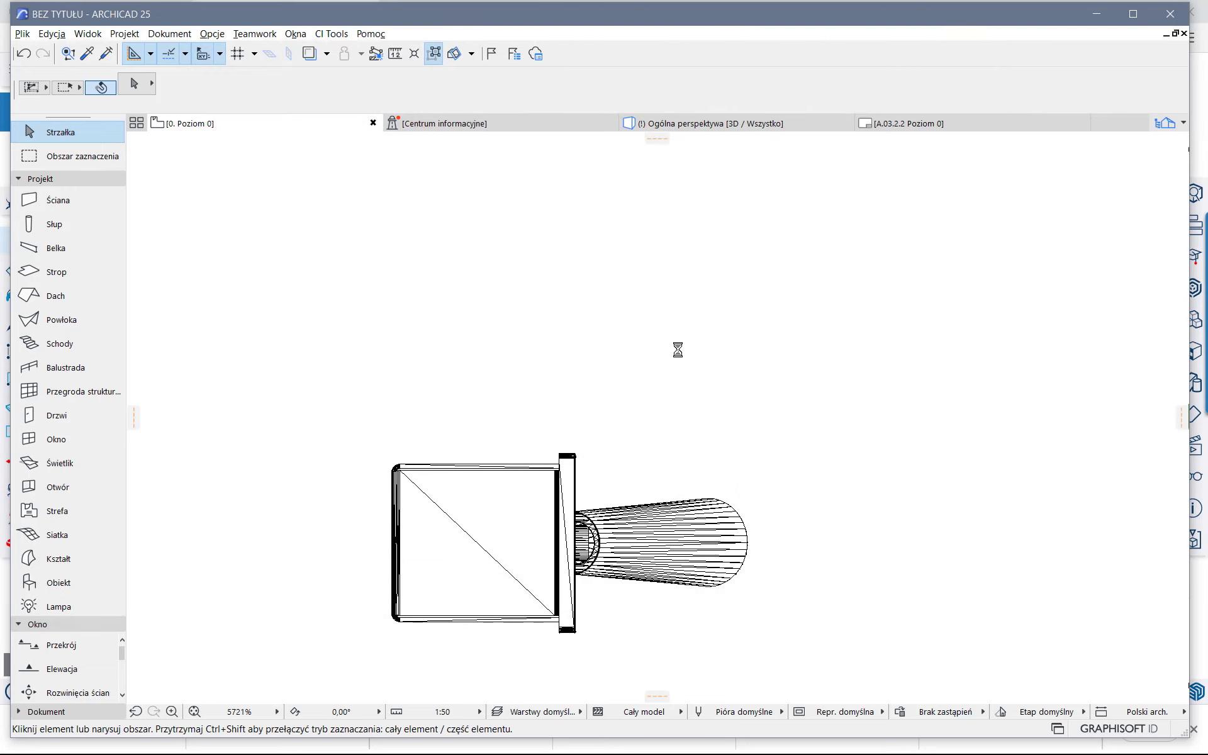
In the Ogólna perspektywa 3D view, orbit around both Gamma SR lamps to compare fronts, sides and backs
left_click(672, 122)
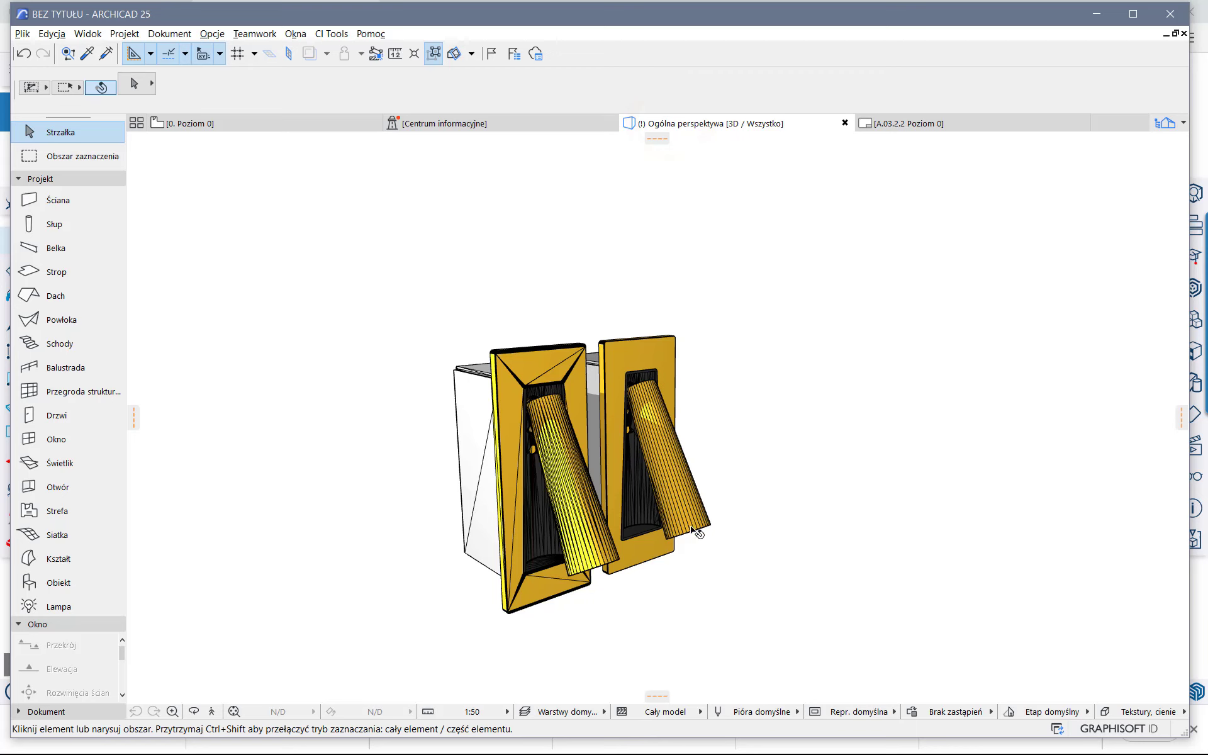
mouse_move(696, 532)
left_mouse_down()
mouse_move(533, 532)
mouse_move(690, 262)
left_mouse_up()
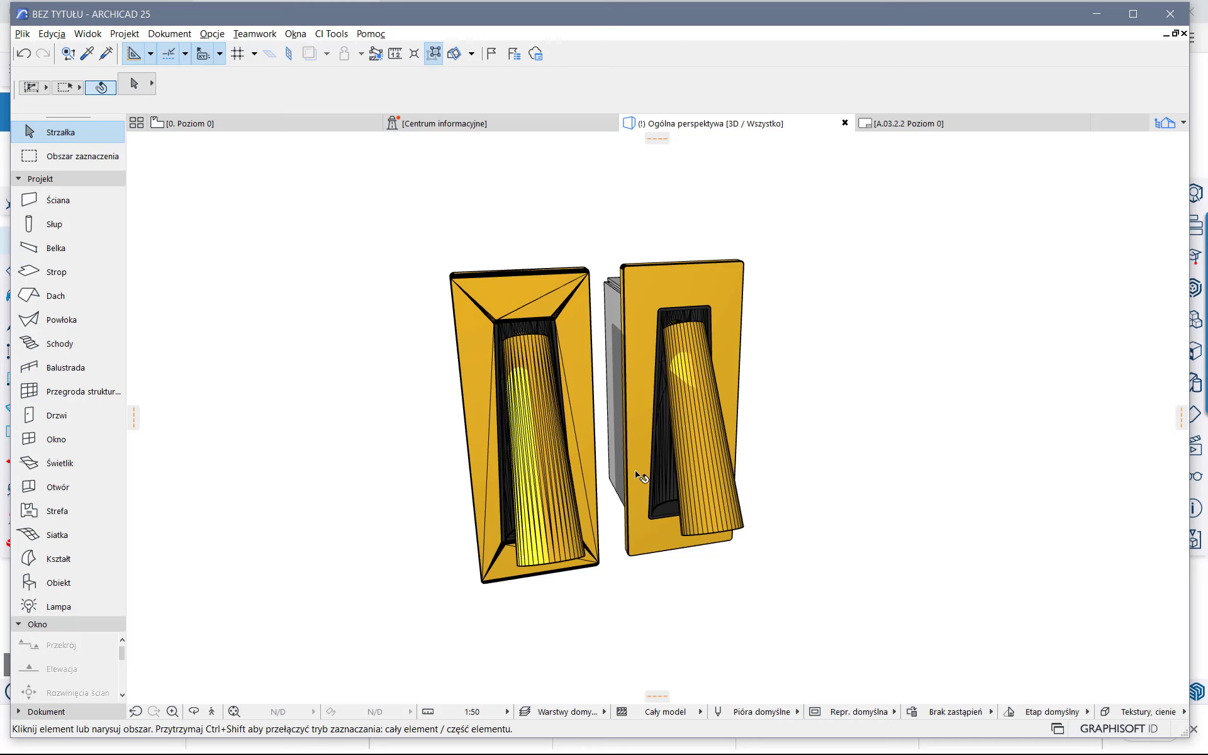
left_click_drag(527, 606, 528, 343)
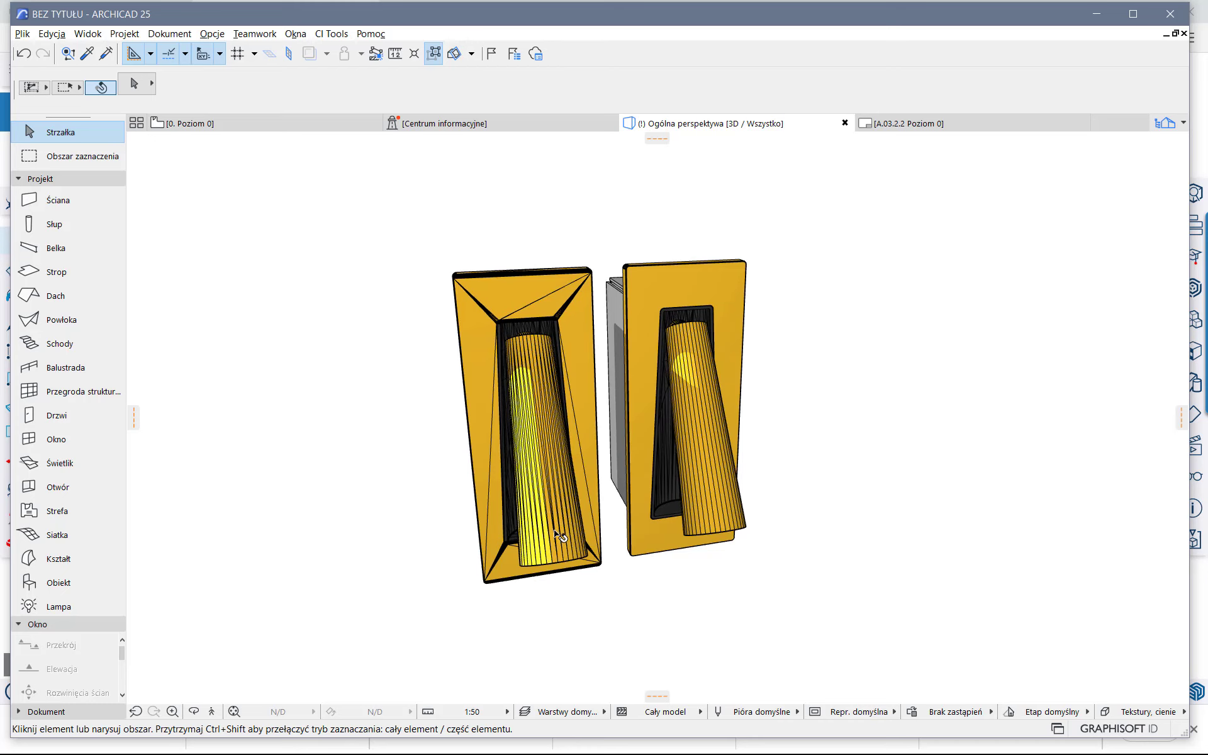
mouse_move(524, 558)
left_mouse_down()
mouse_move(733, 558)
mouse_move(866, 501)
mouse_move(1086, 498)
mouse_move(1159, 434)
mouse_move(1092, 580)
mouse_move(1127, 615)
mouse_move(755, 477)
mouse_move(318, 581)
mouse_move(450, 472)
mouse_move(881, 510)
mouse_move(973, 580)
mouse_move(966, 510)
left_mouse_up()
mouse_move(287, 462)
left_mouse_down()
mouse_move(823, 437)
mouse_move(822, 402)
mouse_move(744, 480)
left_mouse_up()
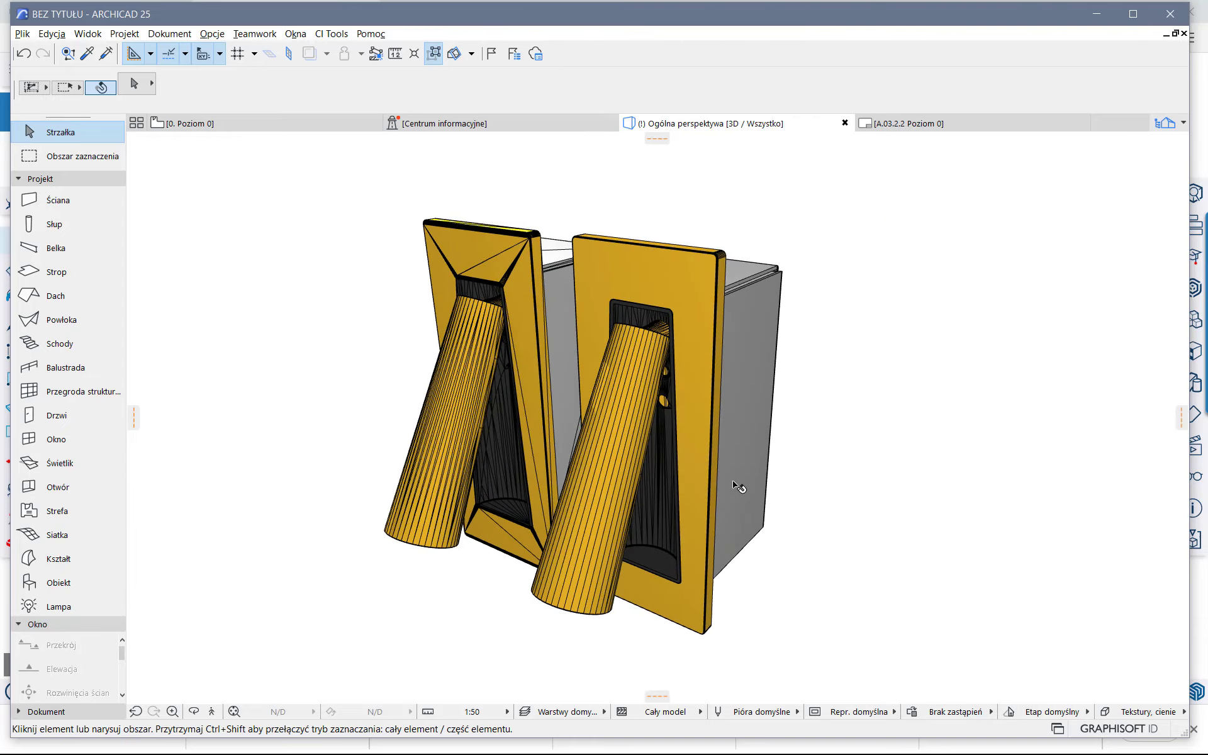
mouse_move(646, 555)
left_mouse_down()
mouse_move(849, 474)
mouse_move(823, 490)
mouse_move(806, 538)
mouse_move(799, 527)
left_mouse_up()
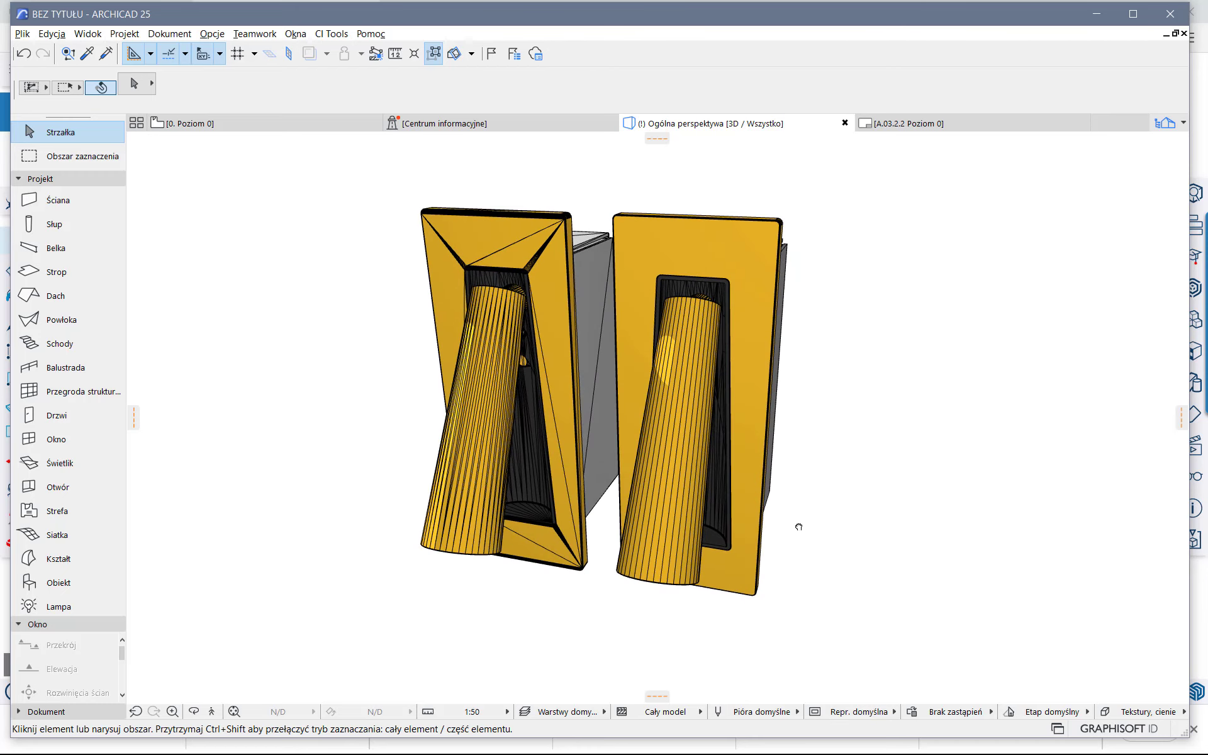